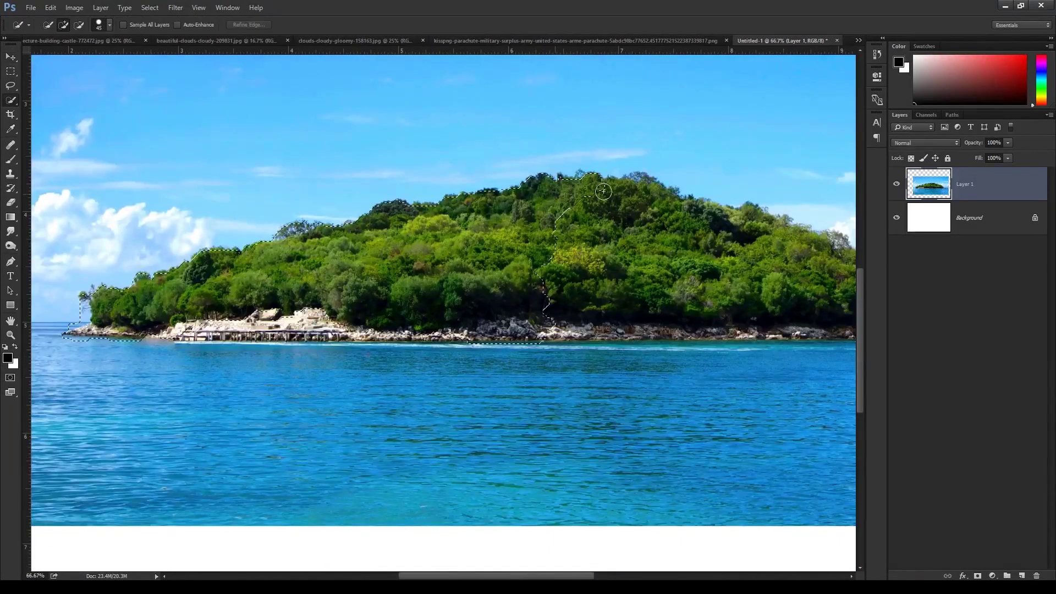
# Quick-select the island with its left shoreline and pier, and refine the mask along the ridge
pyautogui.moveTo(604, 191); pyautogui.dragTo(463, 276)
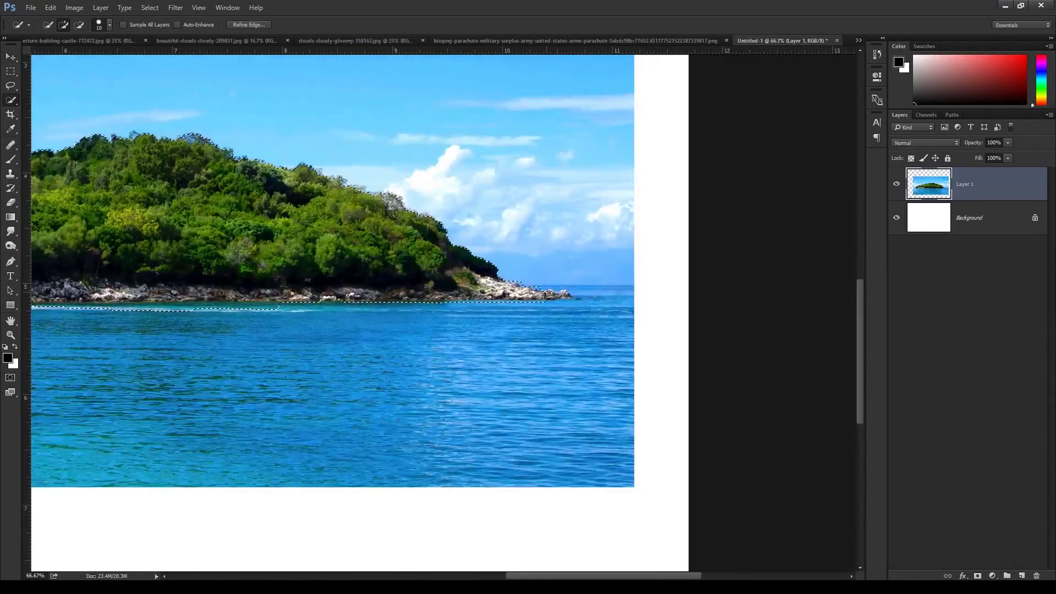
pyautogui.moveTo(534, 287); pyautogui.dragTo(345, 278)
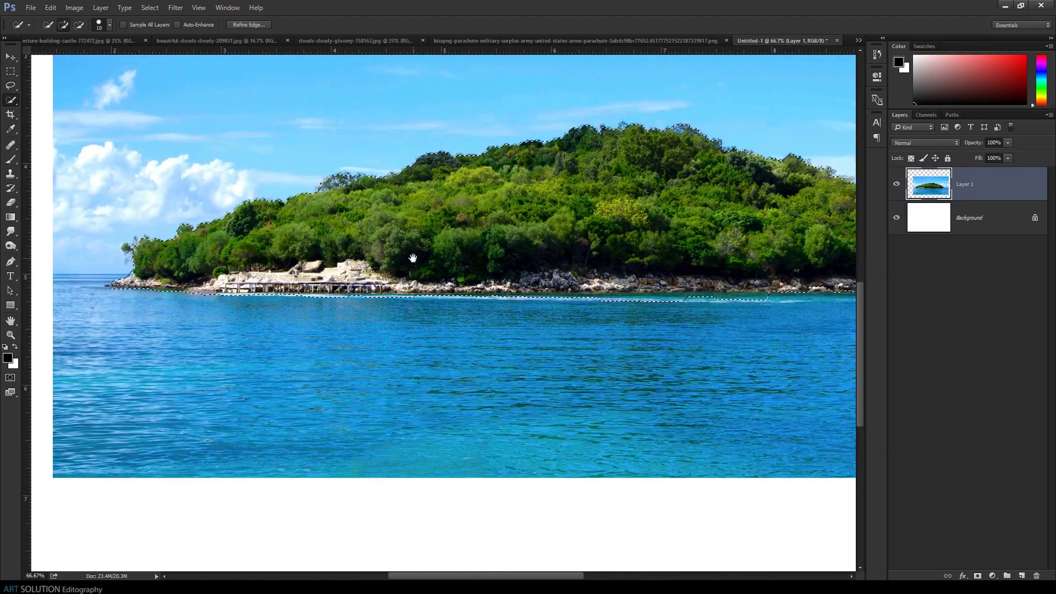
pyautogui.moveTo(413, 258); pyautogui.dragTo(226, 278)
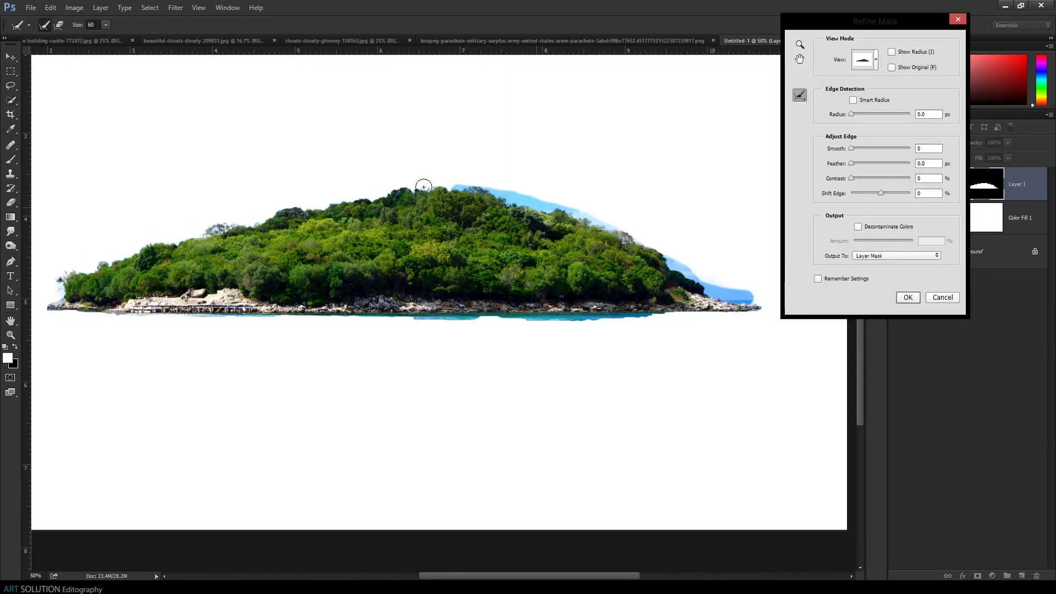
pyautogui.moveTo(452, 176); pyautogui.dragTo(262, 224)
pyautogui.click(900, 298)
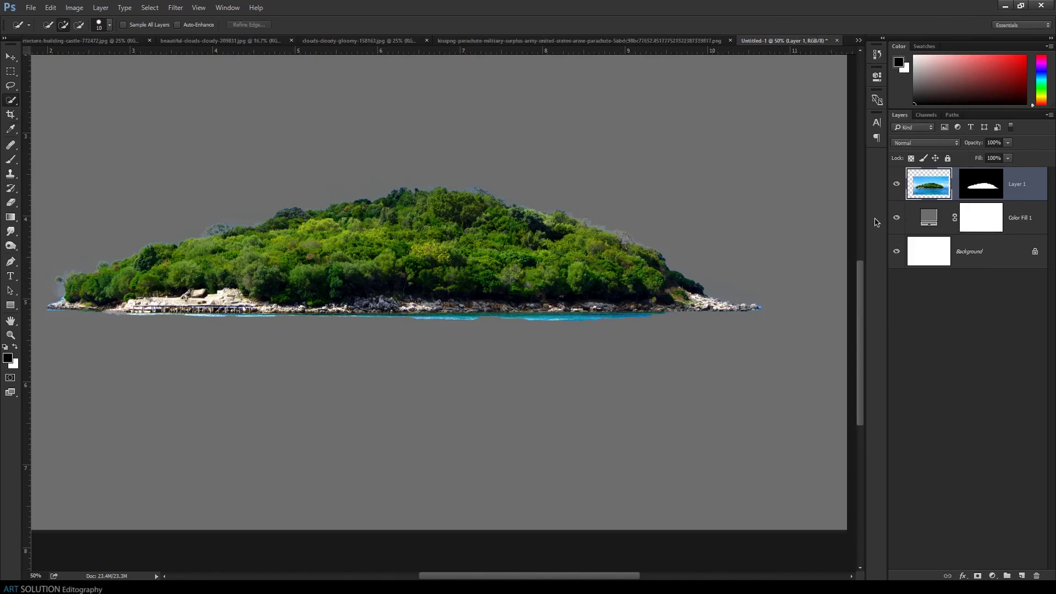
# Desaturate the blue water along the island's edge with Hue/Saturation and fit the canvas in view
pyautogui.hotkey('ctrl', 'u')
pyautogui.press('Return')
pyautogui.press('g')
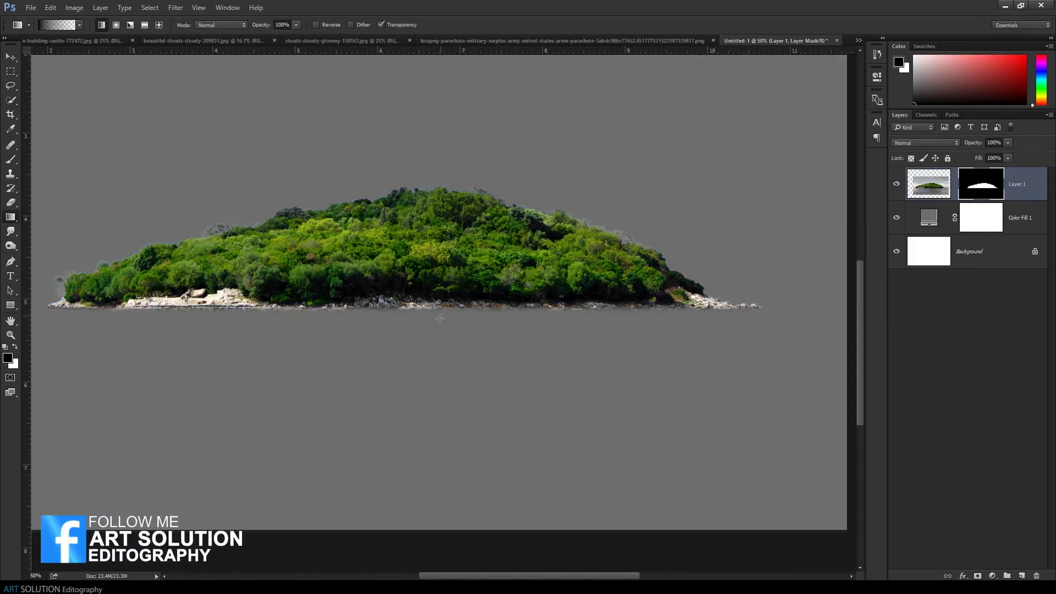
pyautogui.hotkey('ctrl', '0')
pyautogui.press('v')
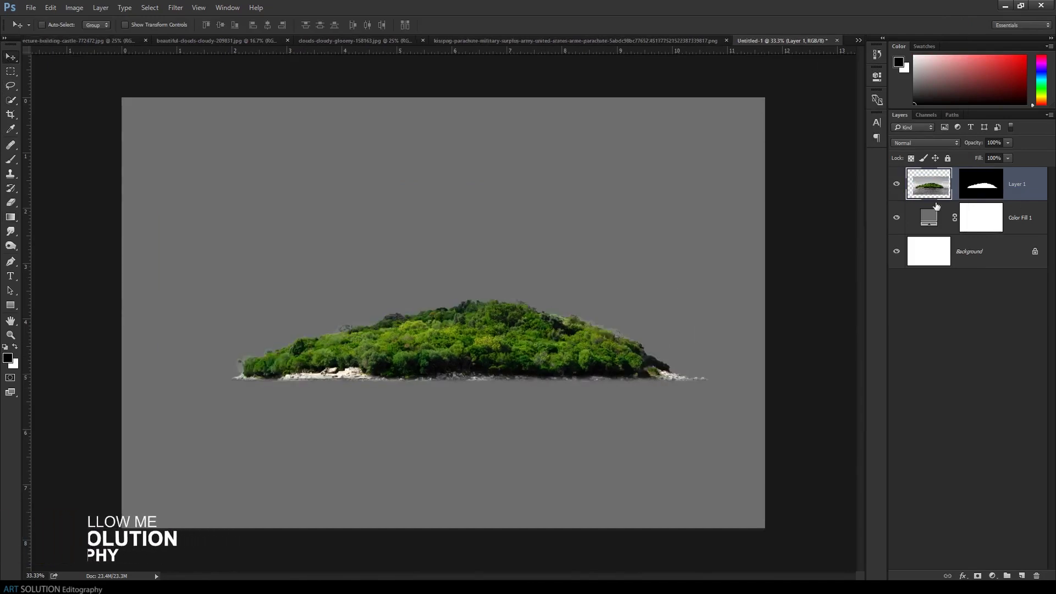
# Shift the island image, delete its layer mask and nudge the island slightly left
pyautogui.click(928, 184)
pyautogui.moveTo(574, 365); pyautogui.dragTo(493, 407)
pyautogui.rightClick(981, 184)
pyautogui.click(965, 229)
pyautogui.moveTo(593, 369); pyautogui.dragTo(569, 366)
# Duplicate the island, flip the copy horizontally, erase its right half, and select both island layers
pyautogui.hotkey('ctrl', 'j')
pyautogui.hotkey('ctrl', 't')
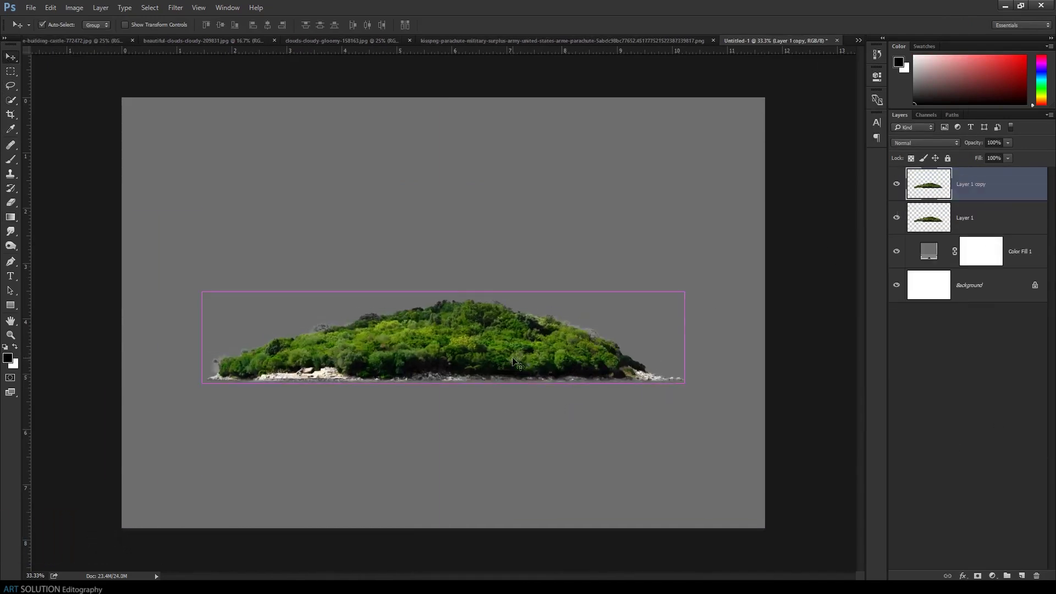
pyautogui.rightClick(450, 358)
pyautogui.click(478, 526)
pyautogui.press('Return')
pyautogui.press('e')
pyautogui.moveTo(686, 345); pyautogui.dragTo(578, 336)
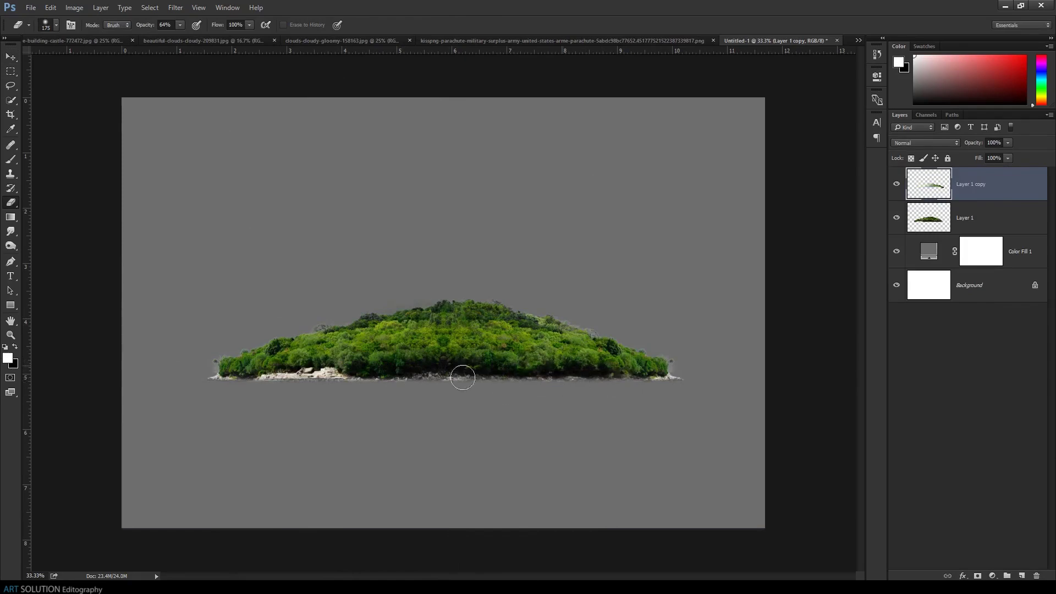
pyautogui.keyDown('shift'); pyautogui.click(984, 220); pyautogui.keyUp('shift')
pyautogui.moveTo(985, 220); pyautogui.dragTo(172, 92)
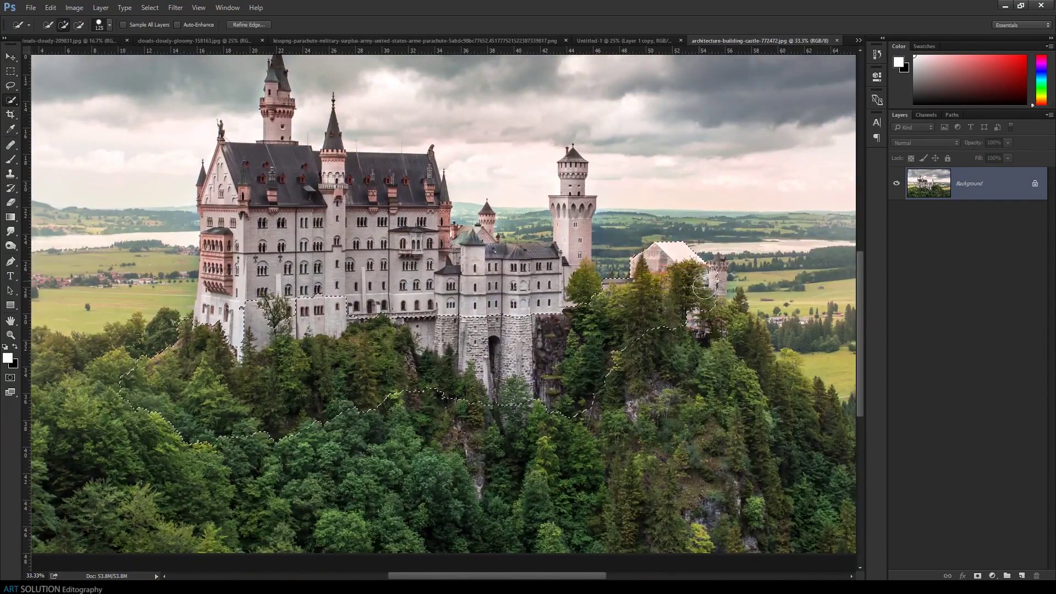
# Zoom in on the castle's hillside and towers to inspect the selection outline
pyautogui.moveTo(218, 326); pyautogui.dragTo(239, 402)
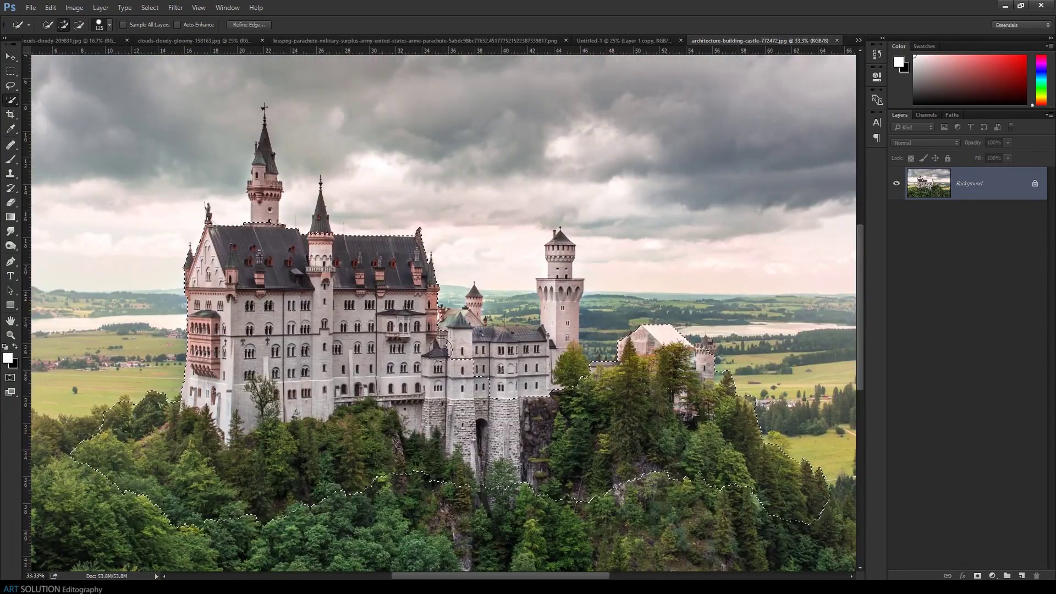
pyautogui.hotkey('ctrl', '+')
pyautogui.hotkey('ctrl', '+')
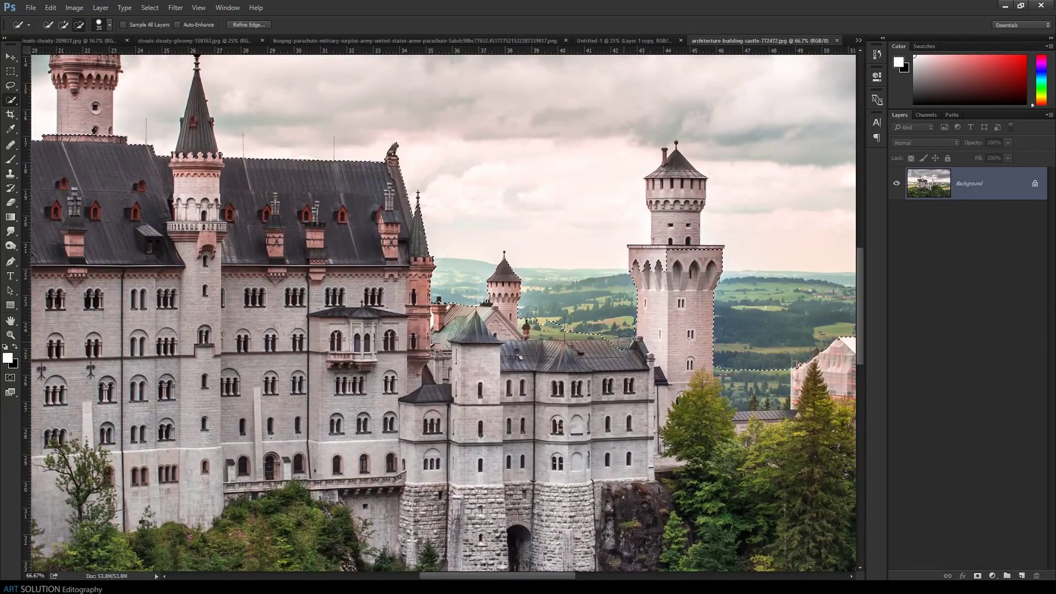
pyautogui.hotkey('ctrl', '+')
pyautogui.hotkey('ctrl', '+')
pyautogui.moveTo(537, 326); pyautogui.dragTo(198, 336)
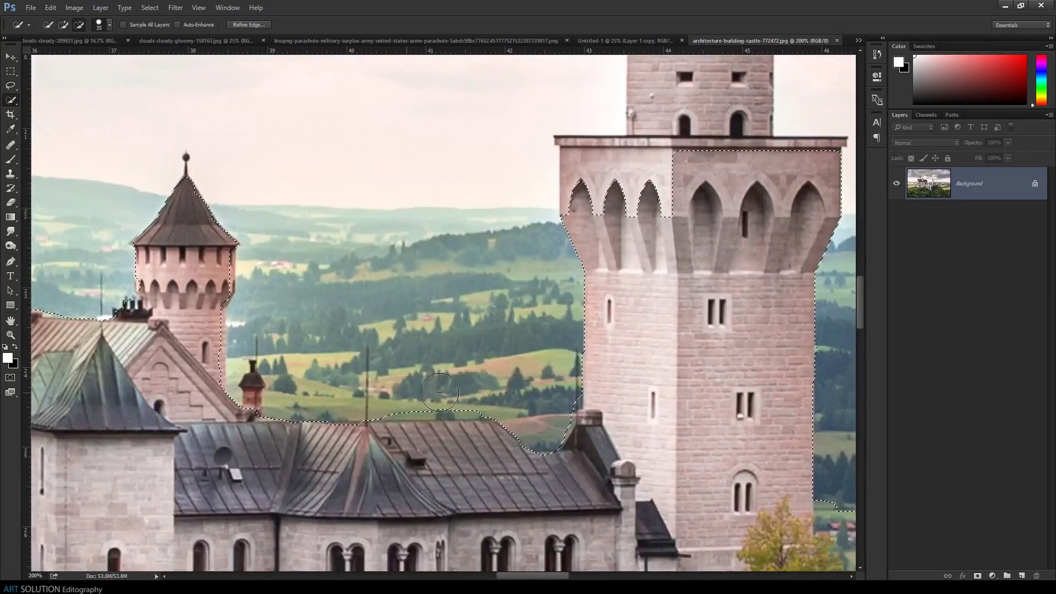
pyautogui.scroll(5, 444, 392)
pyautogui.hscroll(-8, 403, 507)
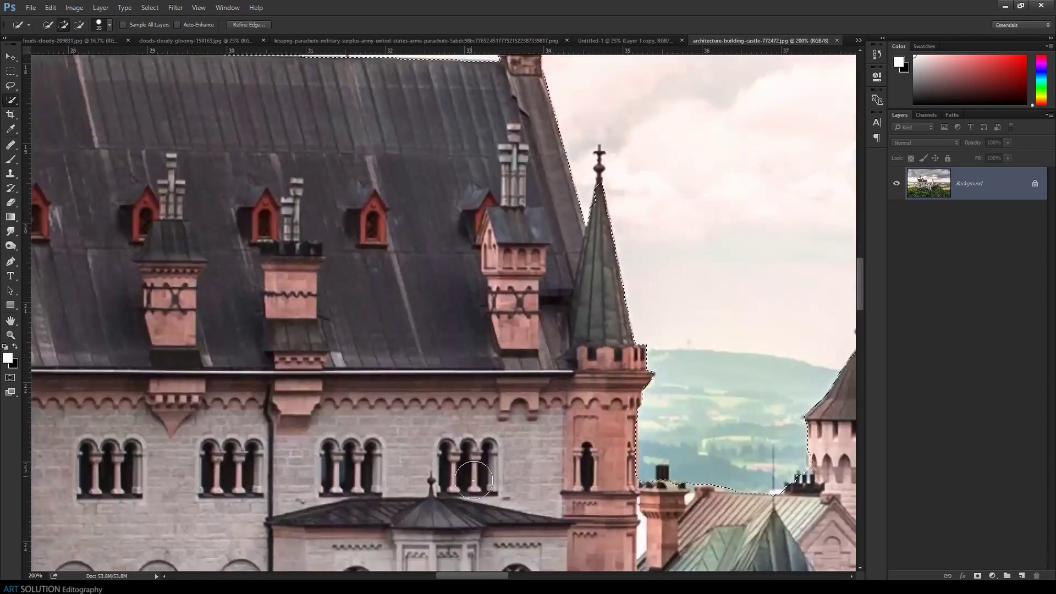
pyautogui.moveTo(403, 507); pyautogui.dragTo(554, 278)
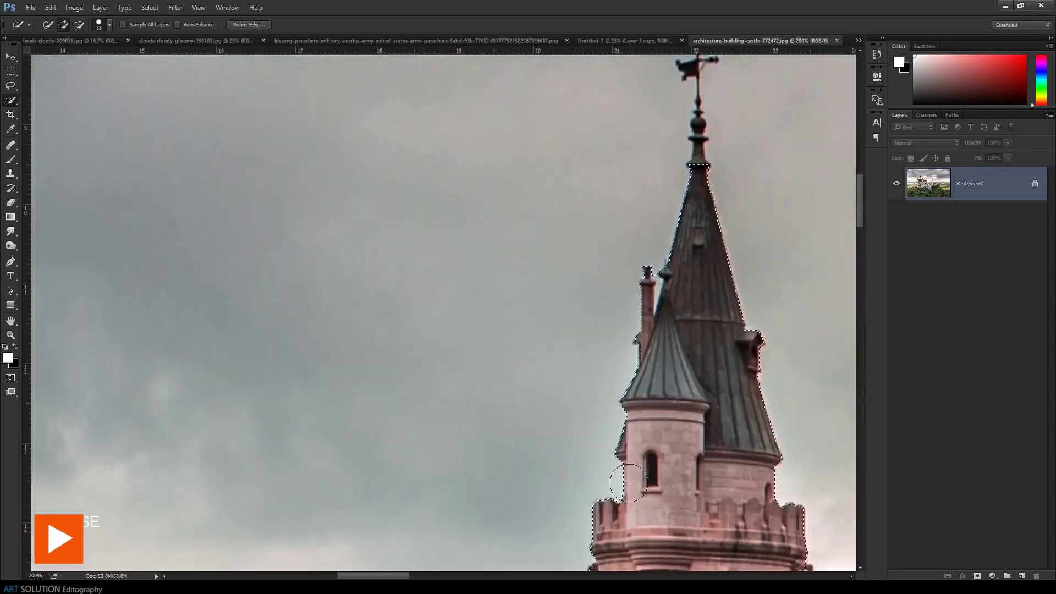
# Check the small tower's outline, then refine and confirm the castle selection edges
pyautogui.scroll(-4, 555, 278)
pyautogui.scroll(2, 581, 252)
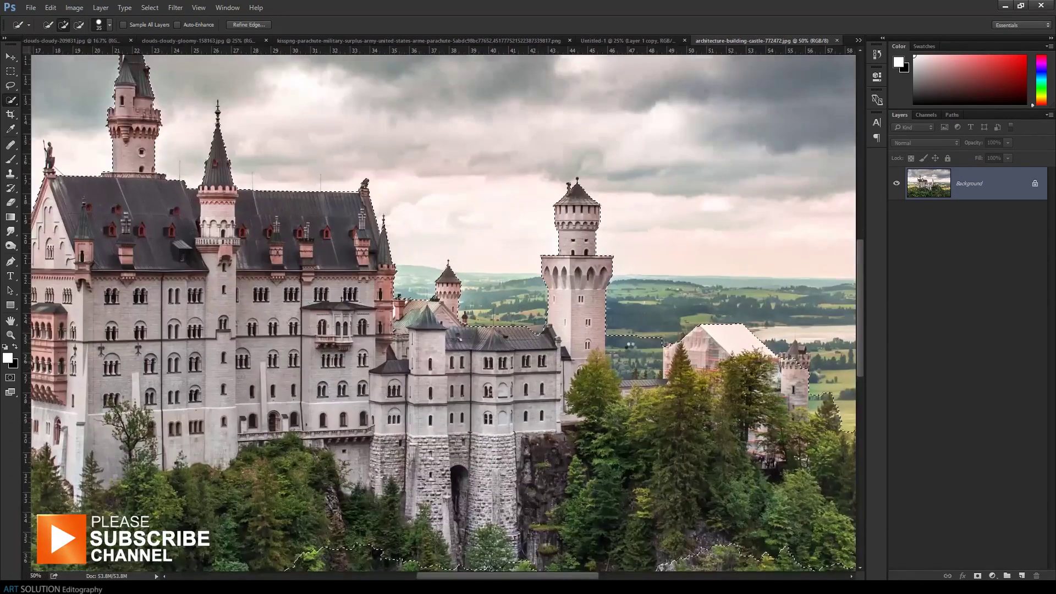
pyautogui.scroll(1, 635, 358)
pyautogui.hscroll(5, 461, 359)
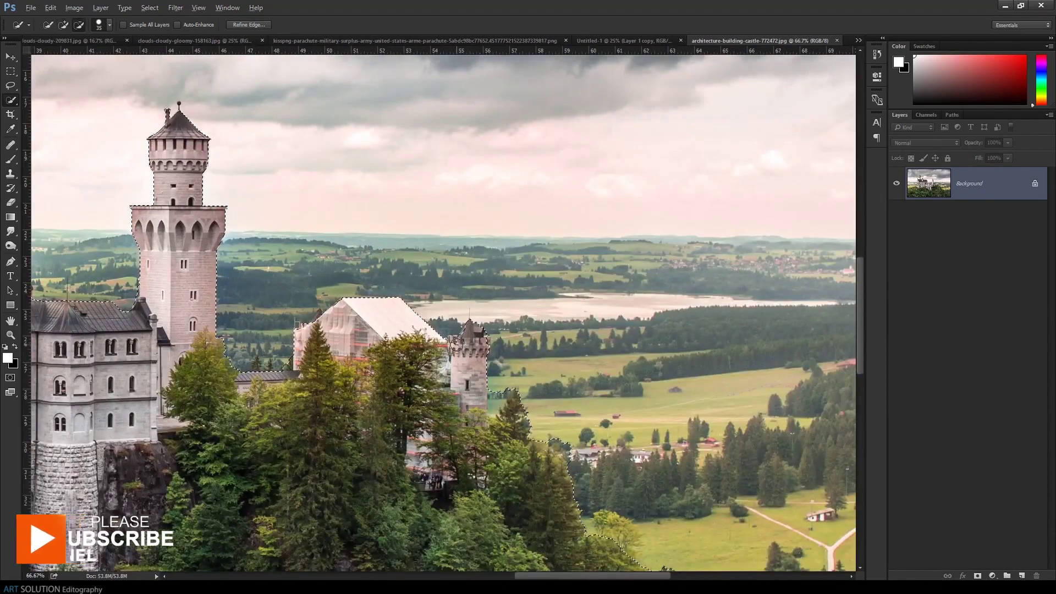
pyautogui.scroll(3, 480, 333)
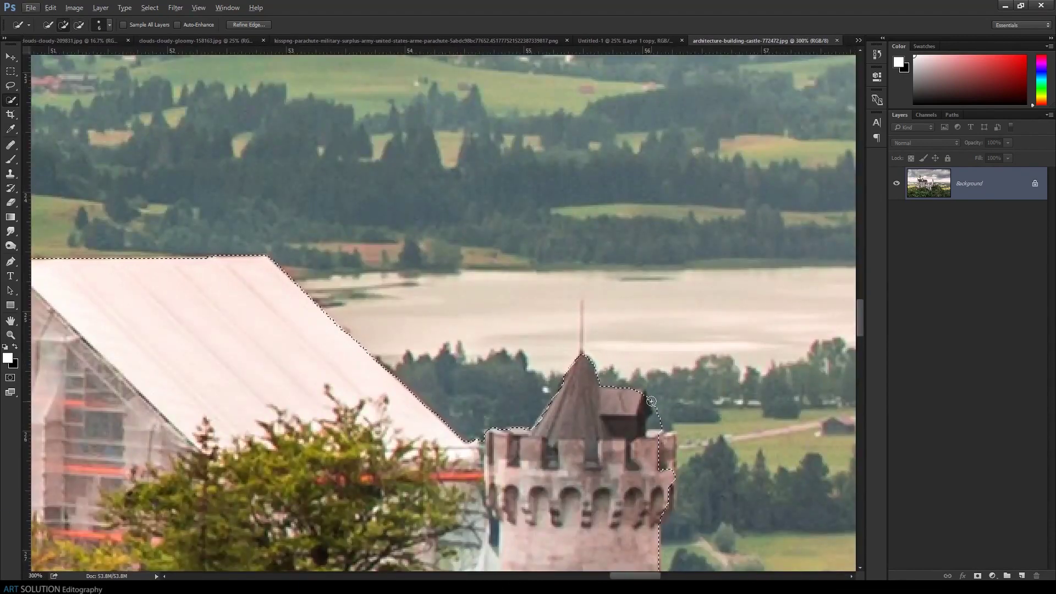
pyautogui.moveTo(624, 432); pyautogui.dragTo(523, 304)
pyautogui.scroll(-3, 561, 449)
pyautogui.scroll(-3, 538, 405)
pyautogui.hotkey('ctrl', 'alt', 'r')
pyautogui.press('Return')
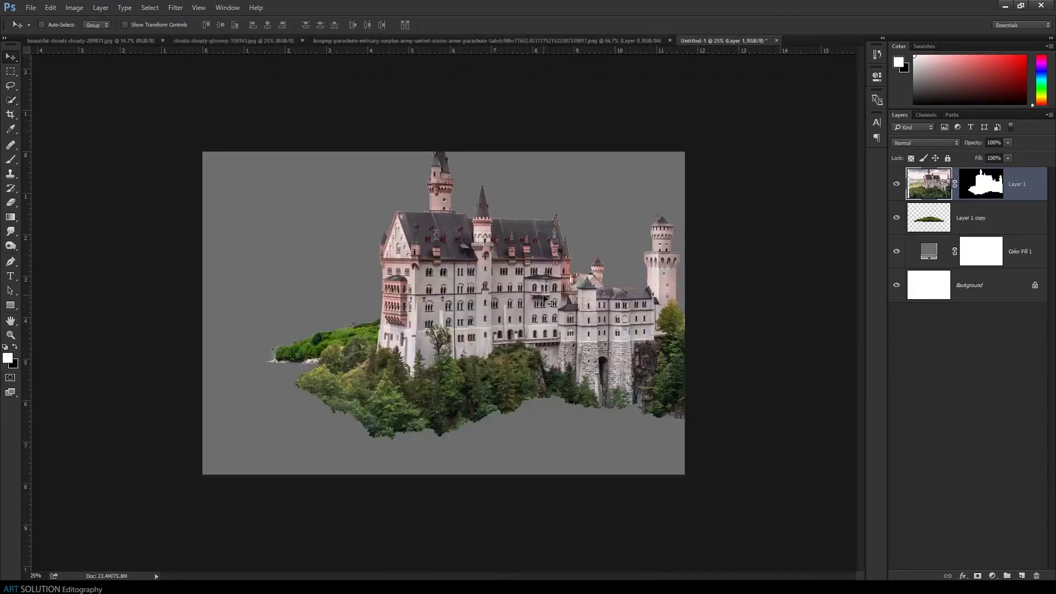
# Scale the castle onto the island and mask out the tree clusters to its left
pyautogui.hotkey('ctrl', 't')
pyautogui.moveTo(529, 289); pyautogui.dragTo(567, 242)
pyautogui.press('Return')
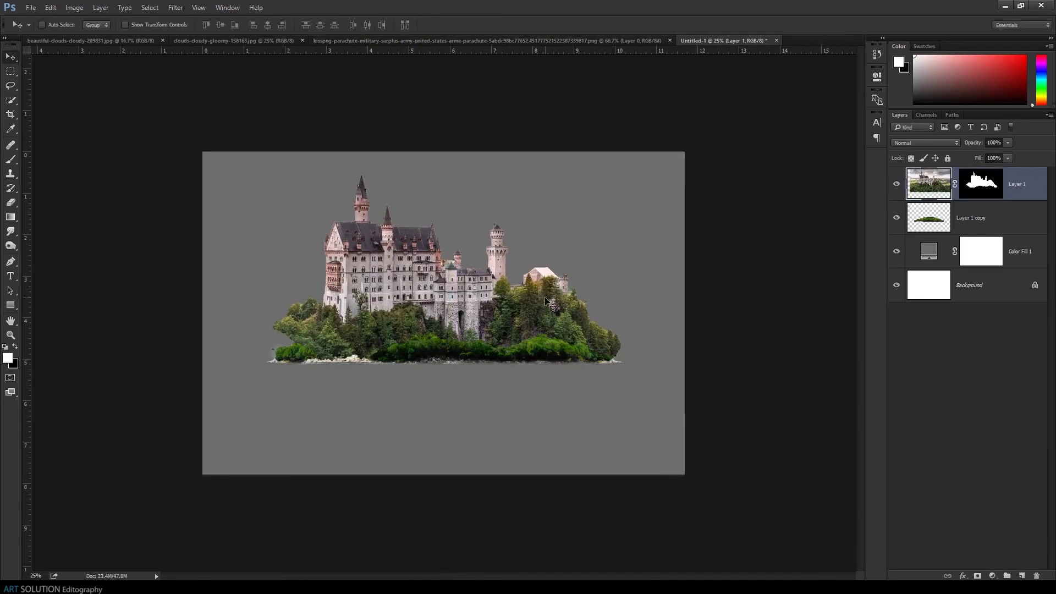
pyautogui.click(1014, 190)
pyautogui.hotkey('ctrl', '1')
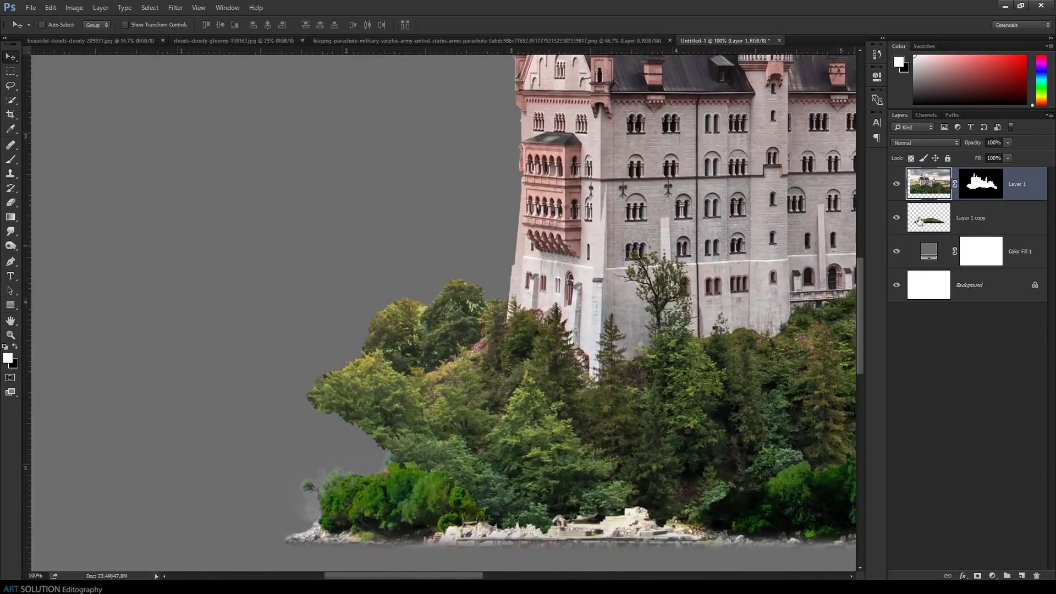
pyautogui.moveTo(330, 385); pyautogui.dragTo(481, 303)
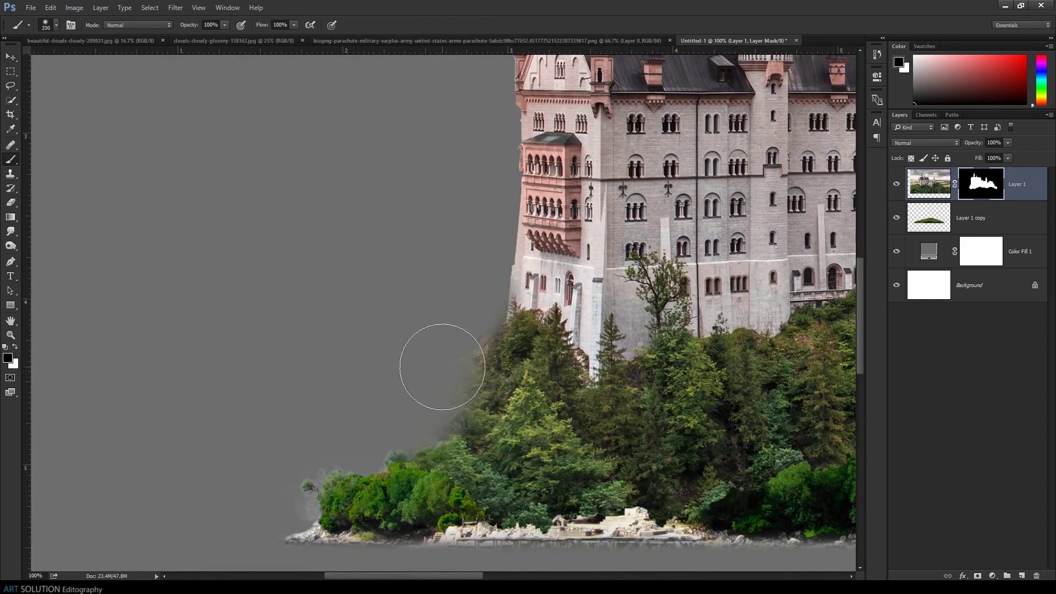
pyautogui.moveTo(442, 366); pyautogui.dragTo(451, 403)
# Duplicate the flipped island copy, rotate it and warp it to follow the castle base
pyautogui.hotkey('alt', '[')
pyautogui.hotkey('ctrl', 'j')
pyautogui.hotkey('ctrl', 't')
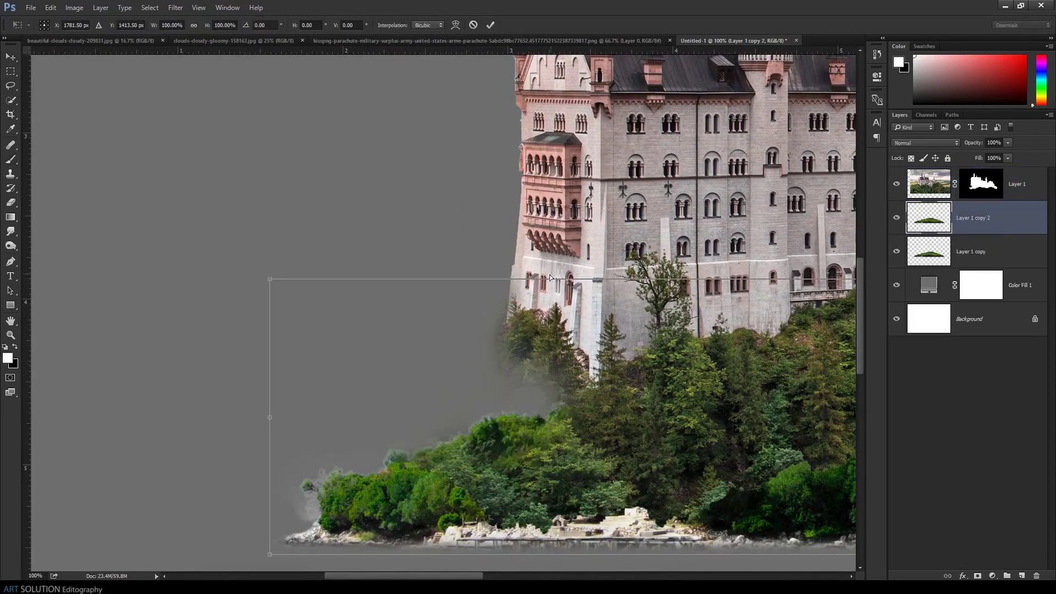
pyautogui.hotkey('ctrl', '-')
pyautogui.moveTo(597, 397); pyautogui.dragTo(605, 374)
pyautogui.hotkey('ctrl', '-')
pyautogui.rightClick(289, 333)
pyautogui.click(315, 416)
pyautogui.moveTo(275, 330); pyautogui.dragTo(275, 352)
pyautogui.moveTo(605, 341); pyautogui.dragTo(605, 363)
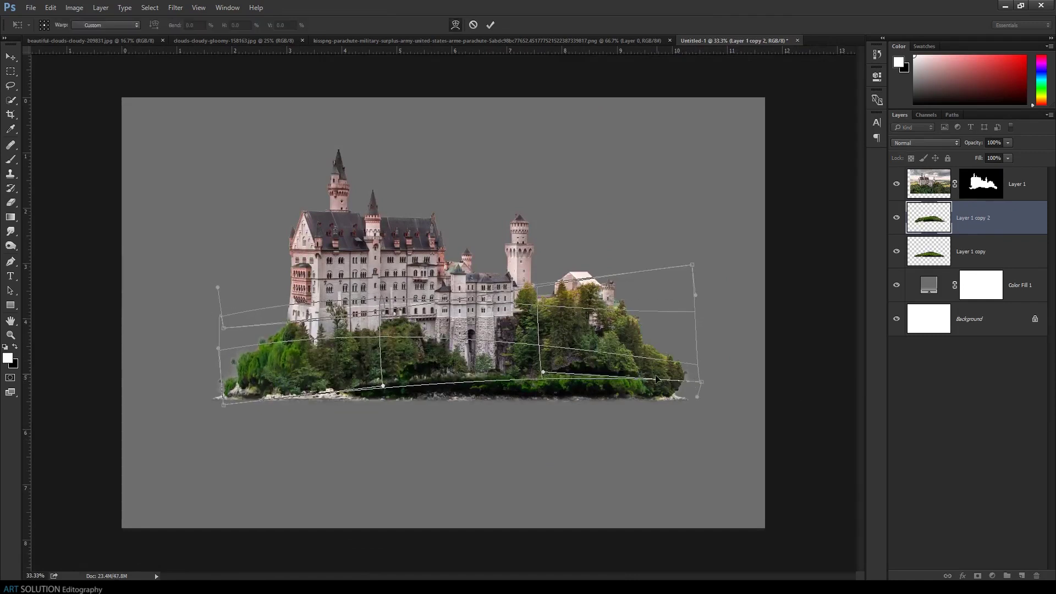
pyautogui.press('Return')
# Paint black on the castle layer's mask to blend its base into the island
pyautogui.press('b')
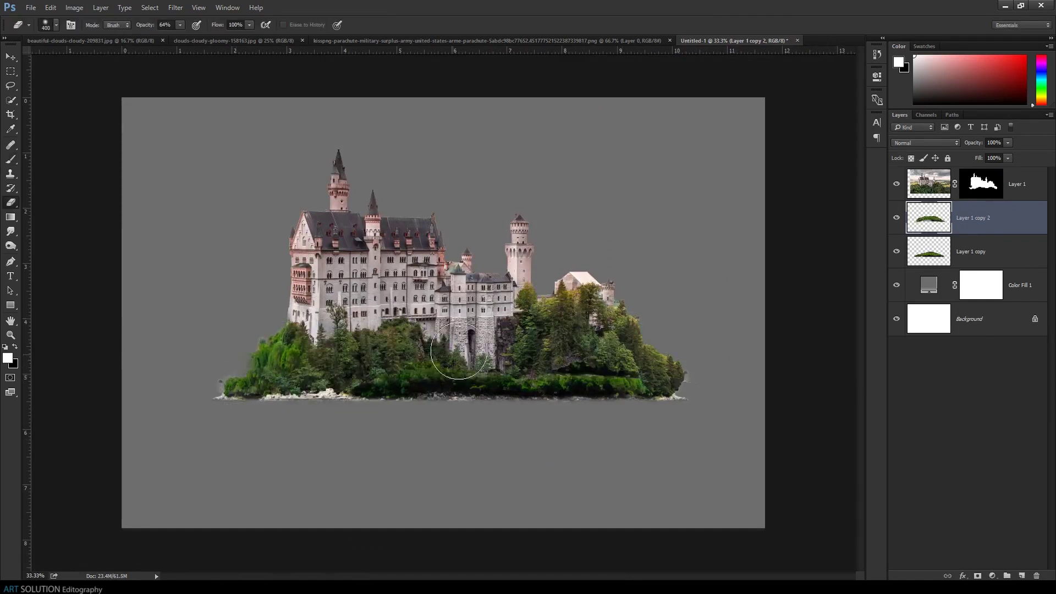
pyautogui.click(981, 184)
pyautogui.press('b')
pyautogui.press('x')
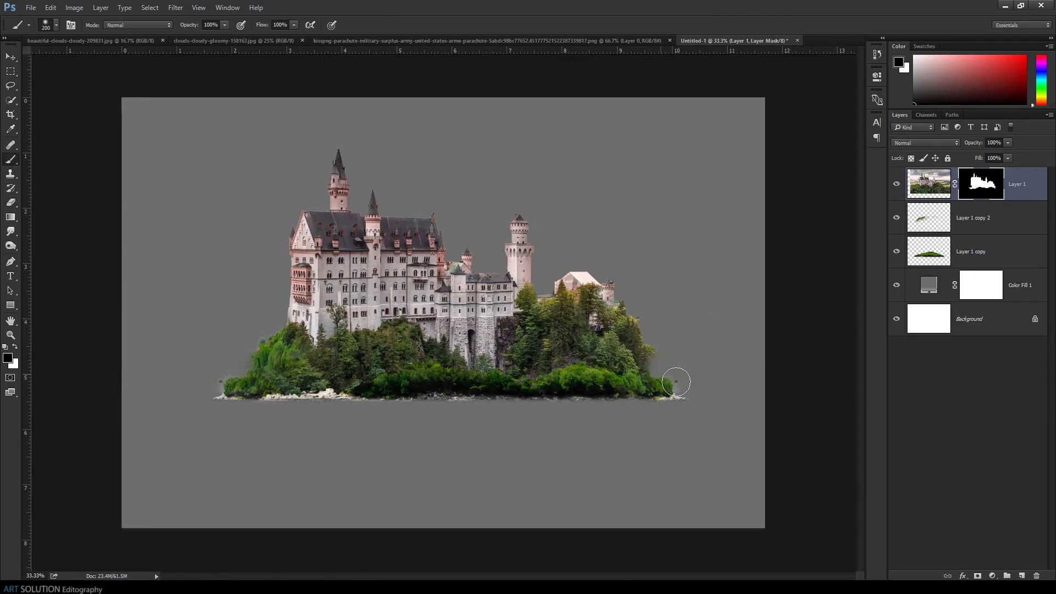
pyautogui.scroll(2, 679, 388)
pyautogui.scroll(1, 679, 388)
pyautogui.press('x')
pyautogui.hotkey('alt', '[')
pyautogui.press('e')
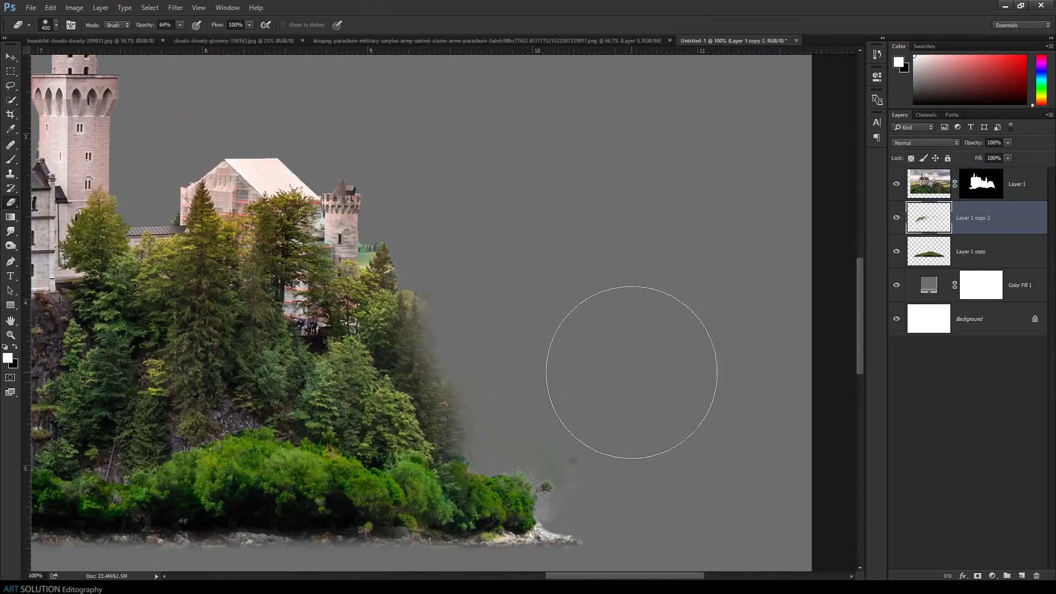
# Keep hiding castle areas with the black brush while toggling to the warped island copy
pyautogui.click(981, 187)
pyautogui.press('b')
pyautogui.press('x')
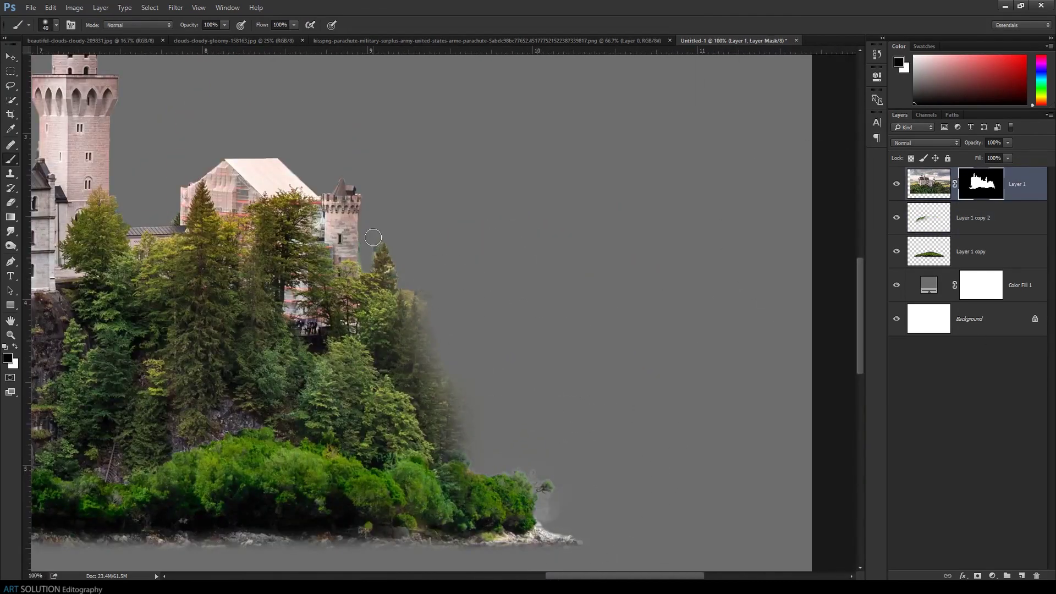
pyautogui.click(10, 161)
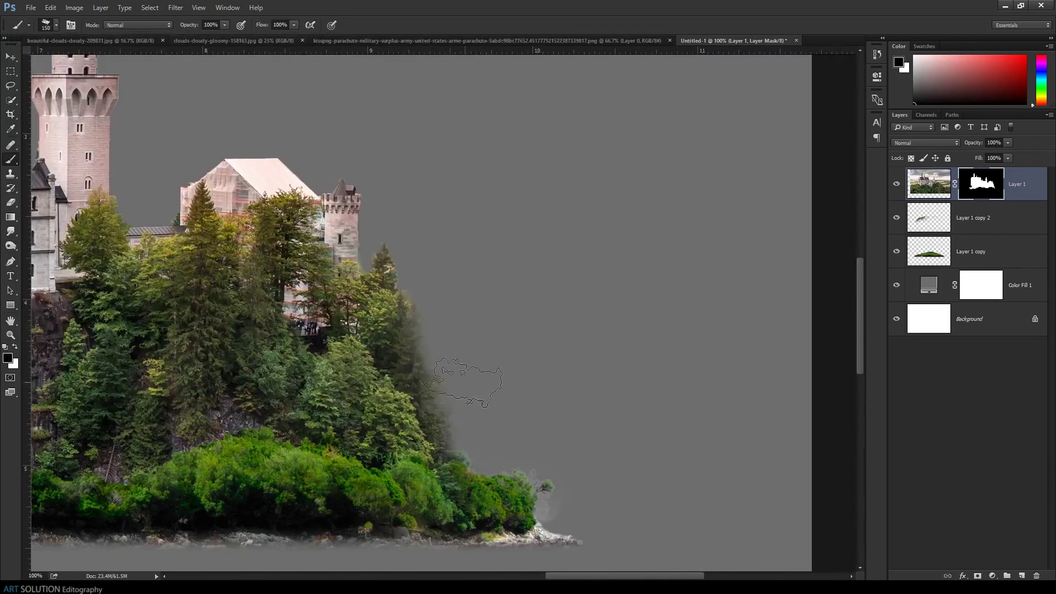
pyautogui.scroll(-4, 443, 405)
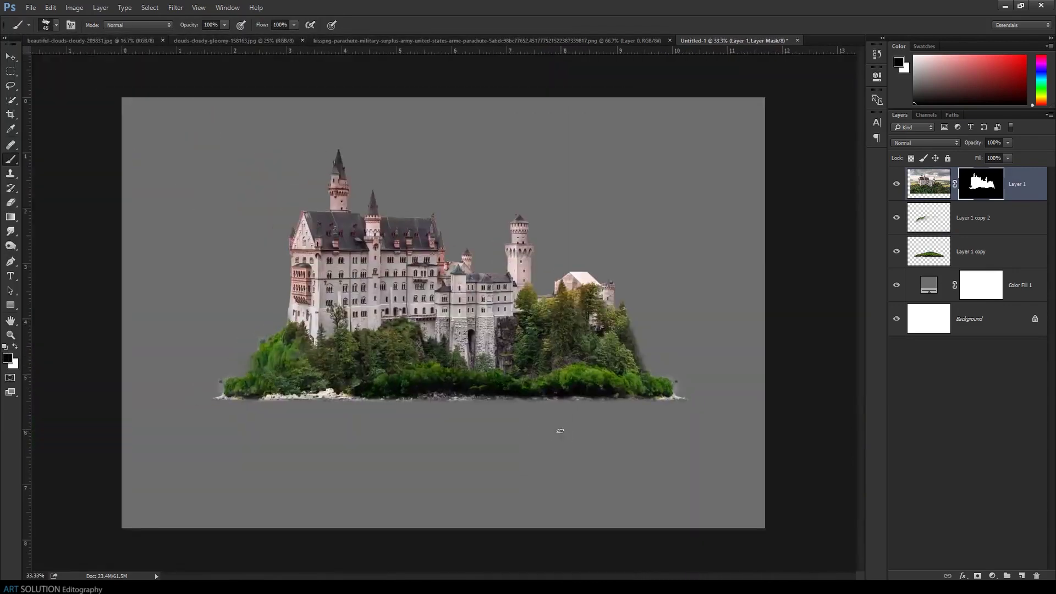
pyautogui.scroll(1, 565, 438)
pyautogui.scroll(3, 325, 395)
pyautogui.hotkey('alt', '[')
pyautogui.press('x')
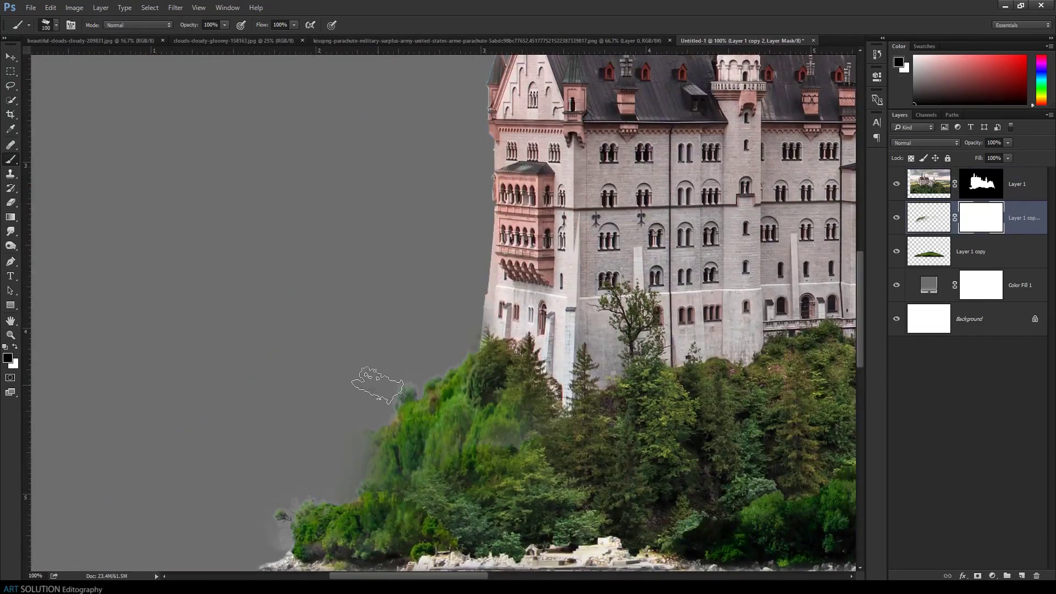
# Tone down the island's foliage with Selective Color on the Greens
pyautogui.hotkey('ctrl', 'z')
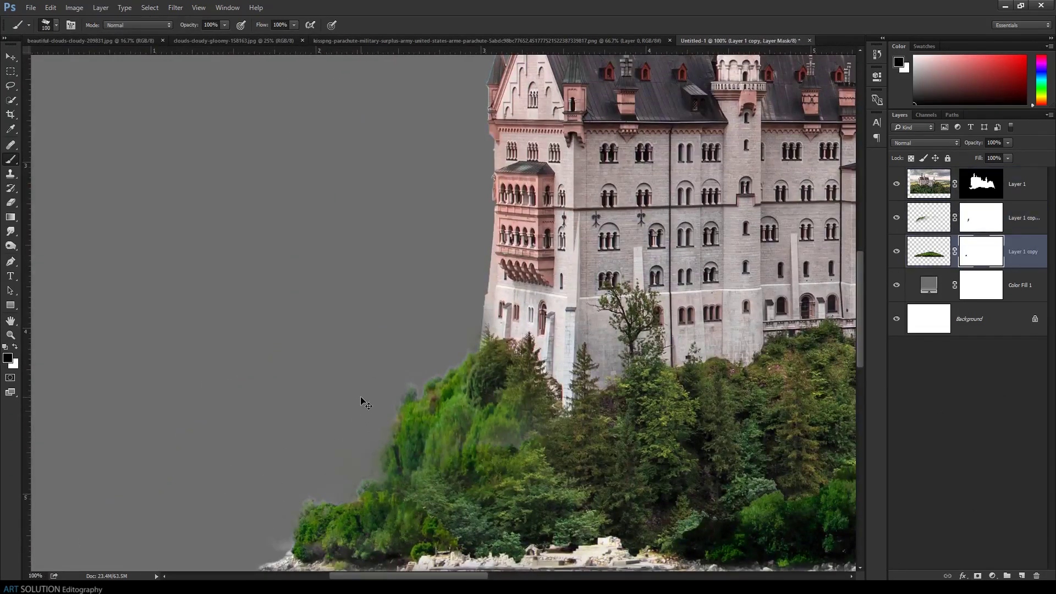
pyautogui.hotkey('ctrl', '0')
pyautogui.hotkey('ctrl', 'z')
pyautogui.click(74, 8)
pyautogui.click(258, 203)
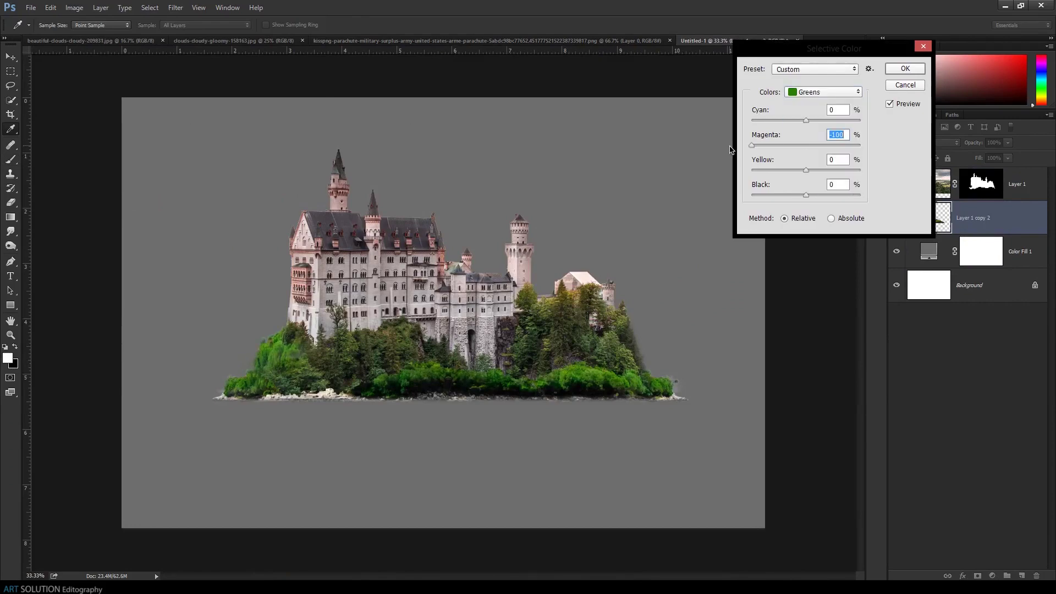
pyautogui.press('Return')
# Rescale the castle island, select the grey fill layer, and open the stormy clouds photo
pyautogui.hotkey('ctrl', 't')
pyautogui.moveTo(773, 75); pyautogui.dragTo(667, 182)
pyautogui.press('Return')
pyautogui.press('b')
pyautogui.click(980, 254)
pyautogui.hotkey('ctrl', 'o')
pyautogui.doubleClick(250, 99)
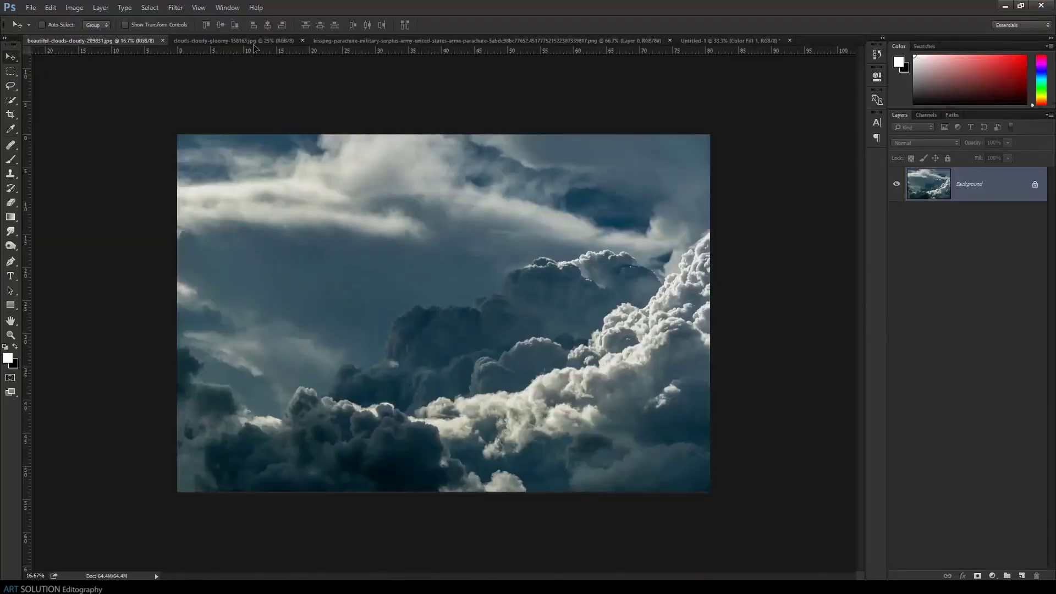
# Drag the stormy clouds into the composition, scale them down and warp them into a curve
pyautogui.moveTo(385, 275); pyautogui.dragTo(732, 40)
pyautogui.hotkey('ctrl', '-')
pyautogui.hotkey('ctrl', 't')
pyautogui.moveTo(35, 429); pyautogui.dragTo(241, 352)
pyautogui.rightClick(490, 298)
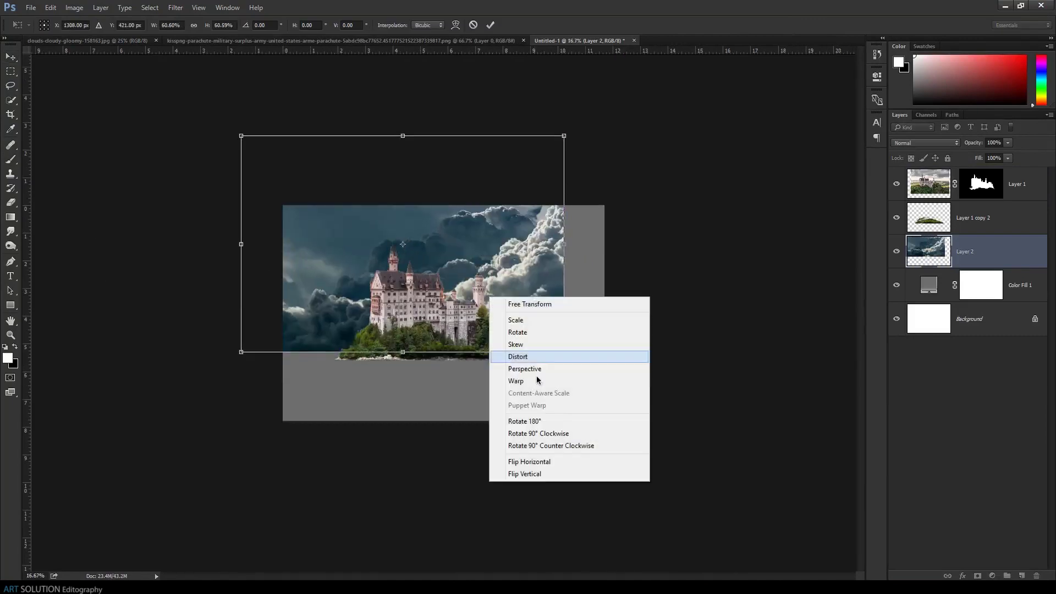
pyautogui.click(537, 381)
pyautogui.moveTo(559, 147); pyautogui.dragTo(661, 243)
pyautogui.press('Return')
# Mask the clouds layer and paint with a large soft brush to hide its left side and top
pyautogui.hotkey('ctrl', '+')
pyautogui.hotkey('ctrl', '+')
pyautogui.click(978, 576)
pyautogui.press('b')
pyautogui.rightClick(214, 150)
pyautogui.doubleClick(215, 150)
pyautogui.moveTo(181, 308)
pyautogui.mouseDown()
pyautogui.moveTo(138, 346)
pyautogui.moveTo(264, 327)
pyautogui.mouseUp()
pyautogui.moveTo(143, 275)
pyautogui.mouseDown()
pyautogui.moveTo(176, 318)
pyautogui.moveTo(255, 177)
pyautogui.moveTo(766, 342)
pyautogui.moveTo(602, 104)
pyautogui.mouseUp()
pyautogui.scroll(-4, 924, 142)
pyautogui.scroll(-8, 924, 143)
pyautogui.scroll(-6, 924, 143)
# Rotate and re-warp the clouds, then mask them away around the castle with a smaller brush
pyautogui.press('Down')
pyautogui.press('Down')
pyautogui.press('Down')
pyautogui.press('Down')
pyautogui.press('Down')
pyautogui.press('Down')
pyautogui.hotkey('ctrl', '-')
pyautogui.hotkey('ctrl', '-')
pyautogui.hotkey('ctrl', 't')
pyautogui.moveTo(715, 385); pyautogui.dragTo(703, 424)
pyautogui.rightClick(581, 245)
pyautogui.click(608, 329)
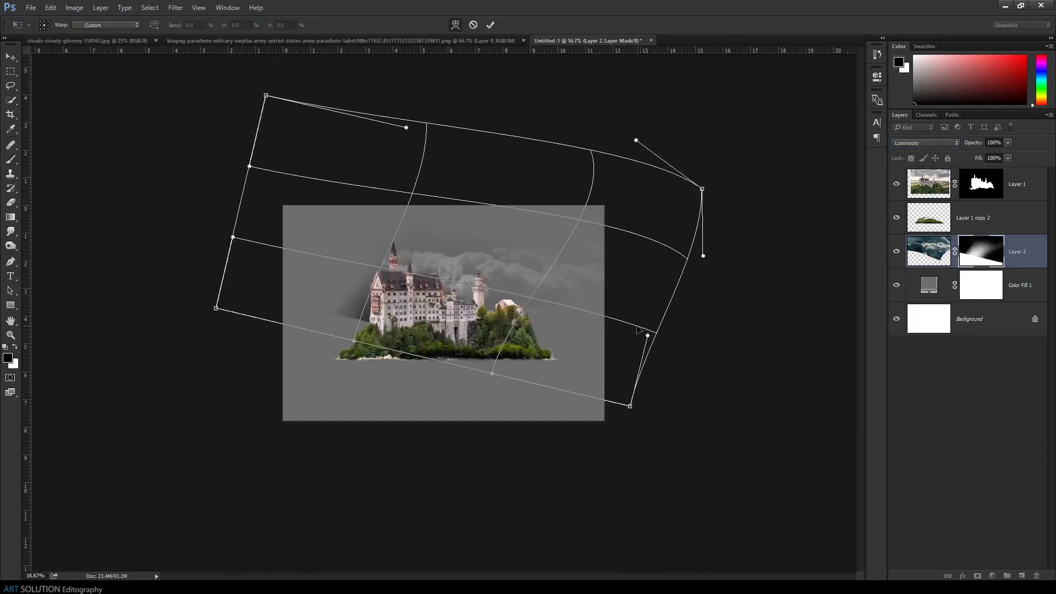
pyautogui.press('Return')
pyautogui.hotkey('ctrl', '+')
pyautogui.hotkey('ctrl', '+')
pyautogui.press('b')
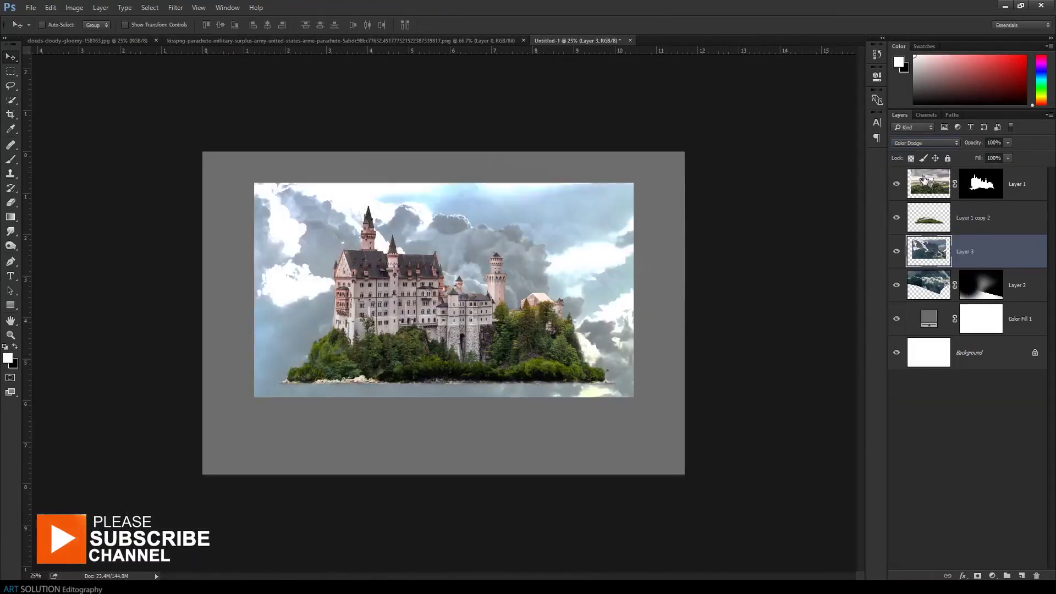
pyautogui.moveTo(654, 407)
pyautogui.mouseDown()
pyautogui.moveTo(631, 189)
pyautogui.moveTo(348, 107)
pyautogui.moveTo(200, 330)
pyautogui.mouseUp()
pyautogui.press('[')
pyautogui.press('[')
pyautogui.press('[')
# Duplicate the cloud layer, transform the copy and give it its own mask
pyautogui.hotkey('ctrl', 'j')
pyautogui.hotkey('ctrl', 't')
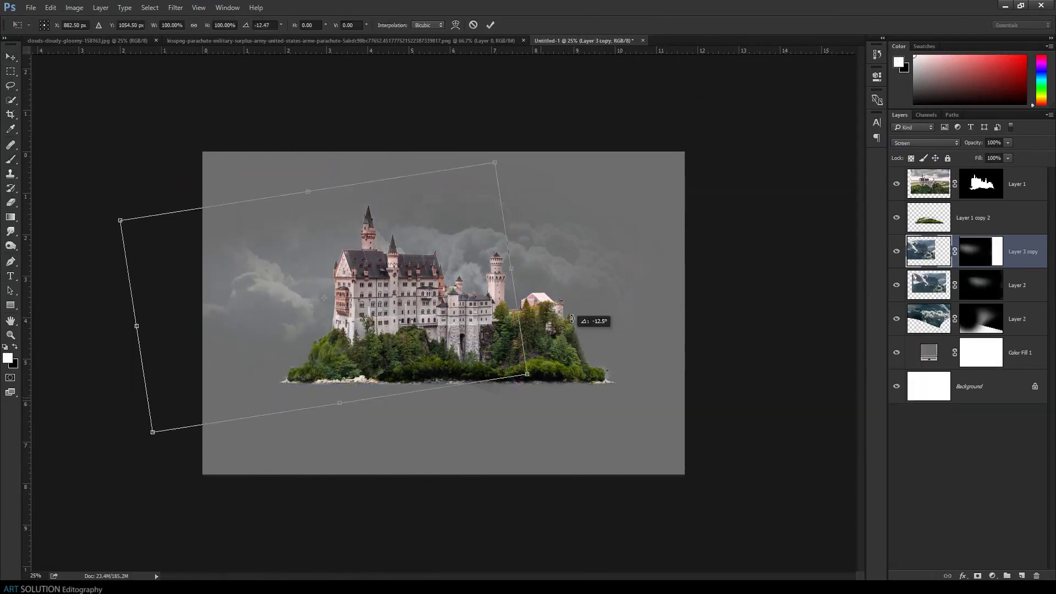
pyautogui.press('Return')
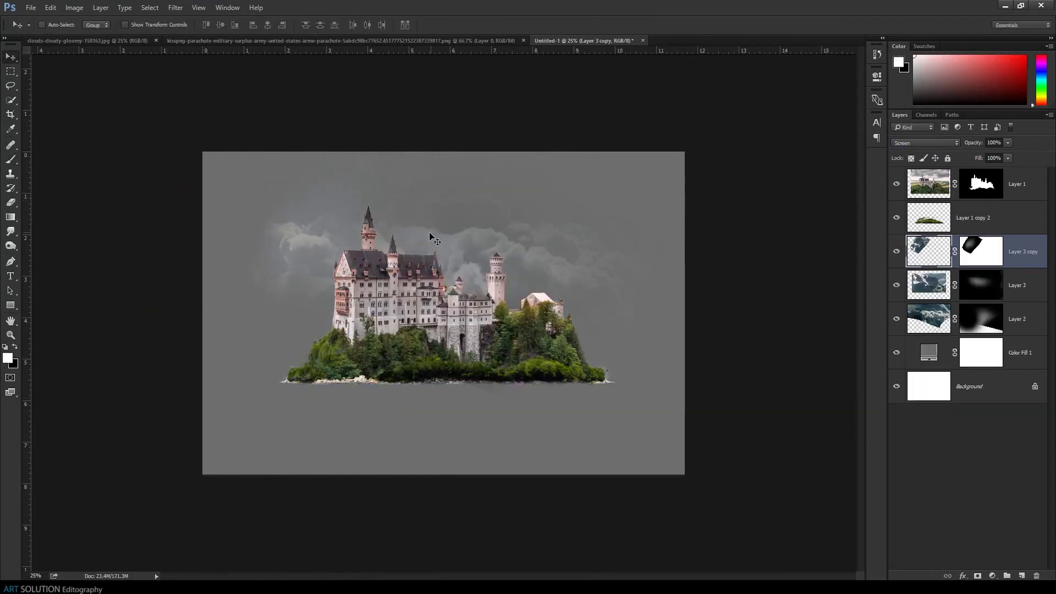
pyautogui.click(984, 254)
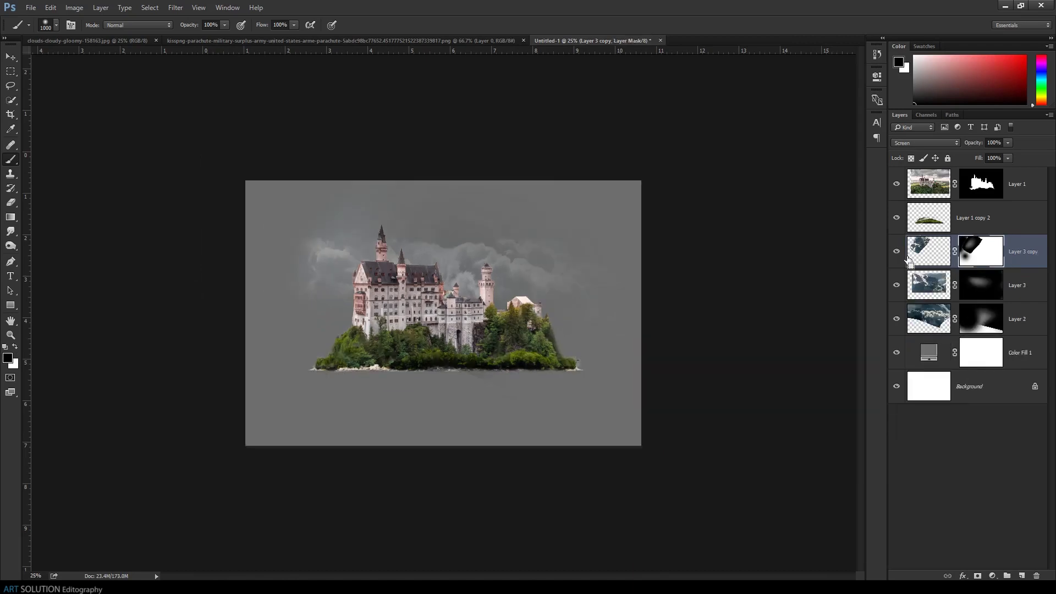
pyautogui.hotkey('ctrl', '+')
pyautogui.hotkey('alt', '[')
pyautogui.hotkey('alt', '[')
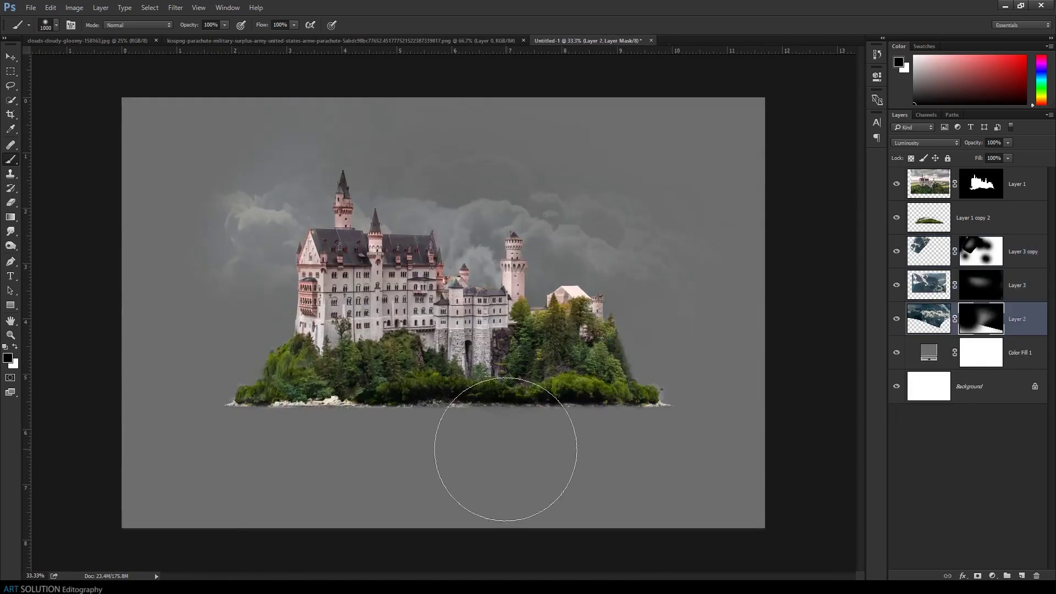
# Open the flock of birds image from the CROW WHITE BG folder
pyautogui.hotkey('ctrl', 'o')
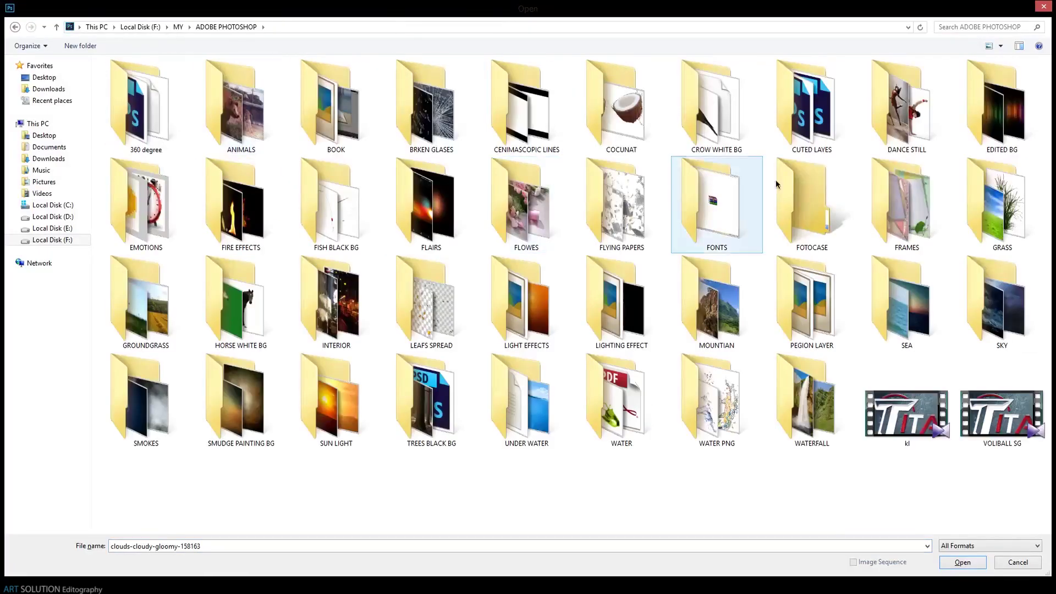
pyautogui.doubleClick(716, 104)
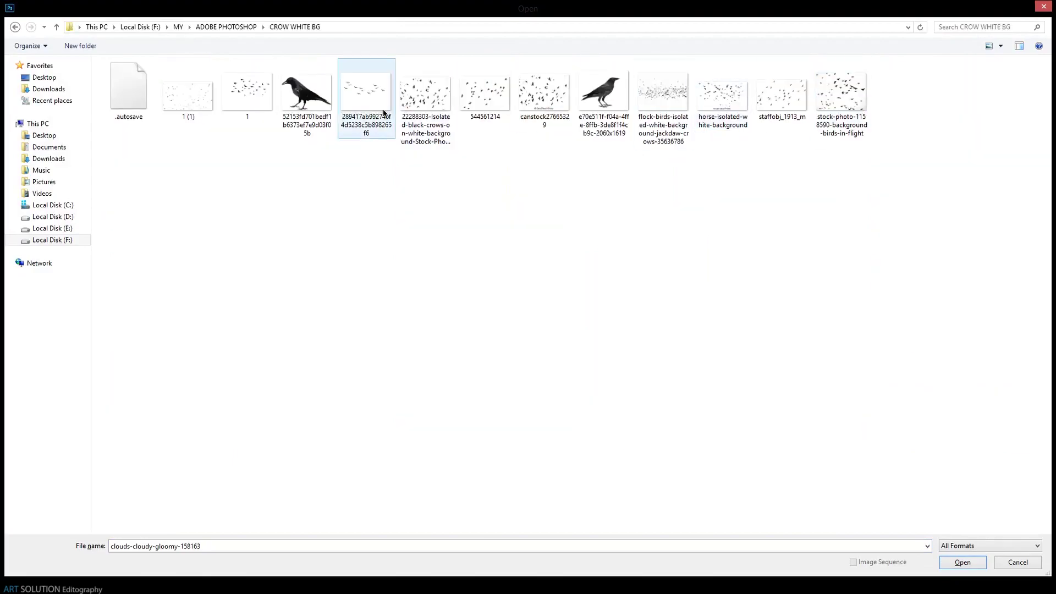
pyautogui.doubleClick(365, 102)
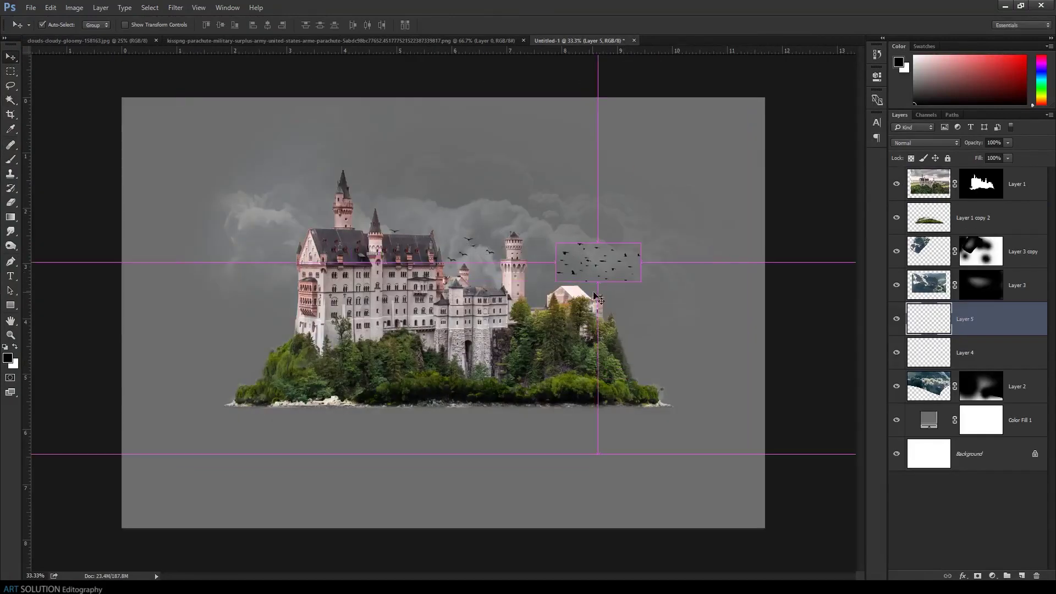
# Drag the bird flock into the castle file, scale and rotate it, and place a duplicate flock further right
pyautogui.moveTo(598, 300); pyautogui.dragTo(594, 278)
pyautogui.hotkey('ctrl', 't')
pyautogui.moveTo(489, 215)
pyautogui.mouseDown()
pyautogui.moveTo(325, 163)
pyautogui.moveTo(304, 209)
pyautogui.mouseUp()
pyautogui.press('Return')
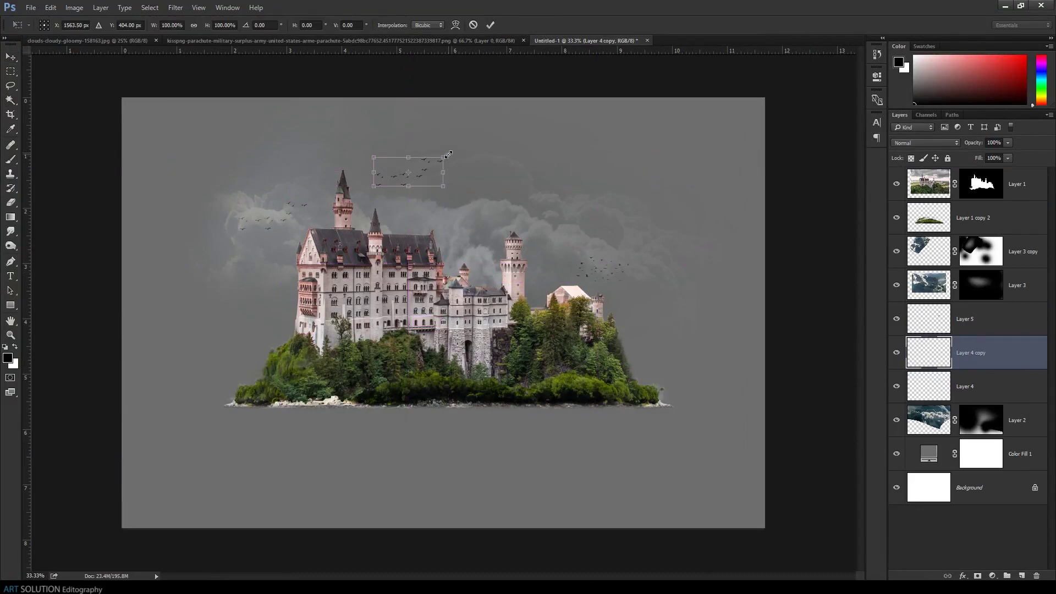
pyautogui.moveTo(355, 178); pyautogui.dragTo(462, 198)
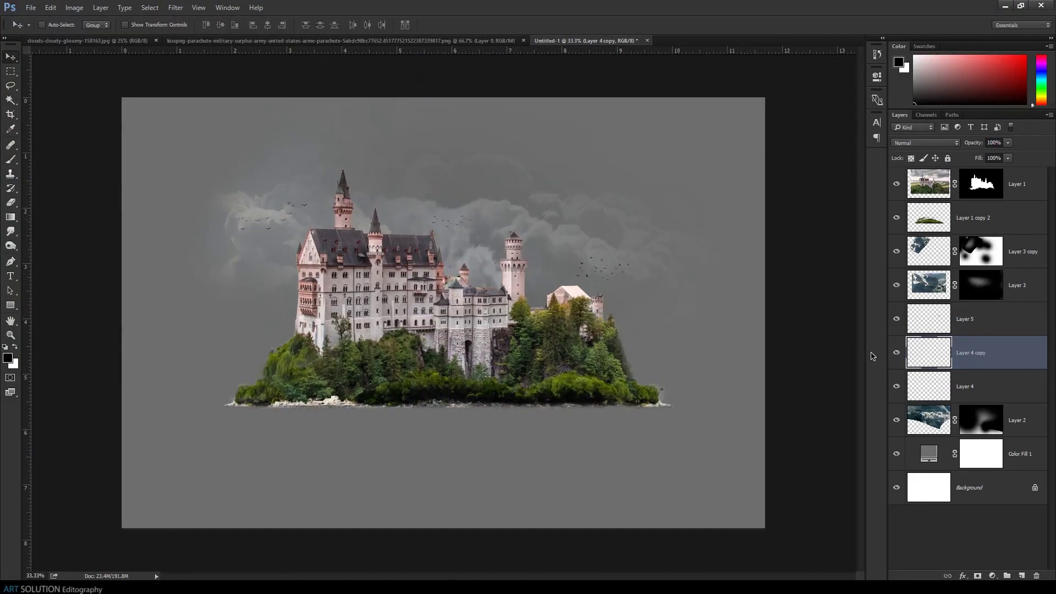
# Place the sun image from the SUN LIGHT folder behind the castle's right-hand towers
pyautogui.hotkey('ctrl', 'o')
pyautogui.doubleClick(357, 388)
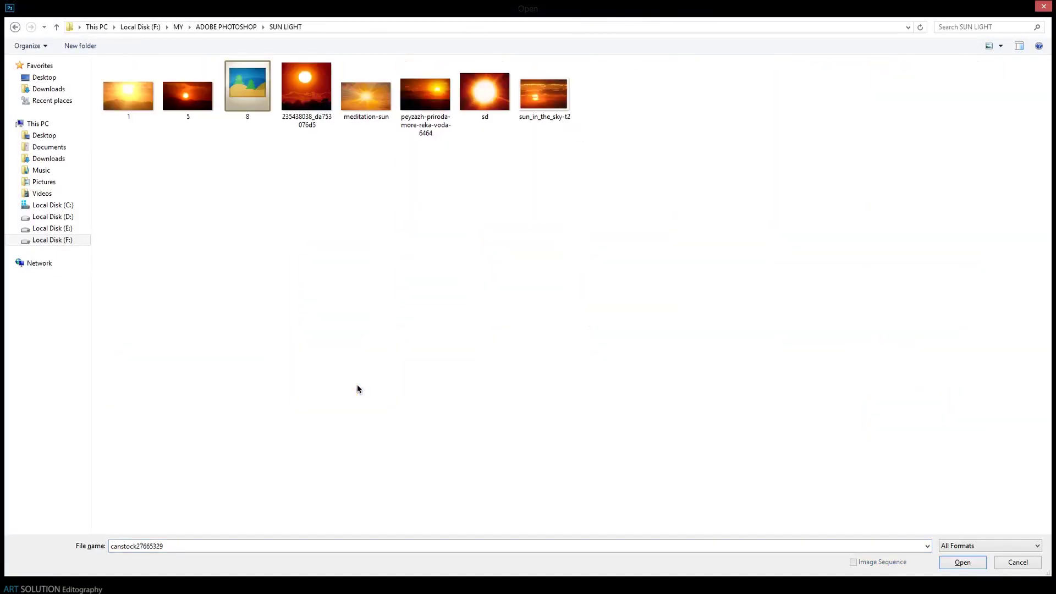
pyautogui.doubleClick(355, 102)
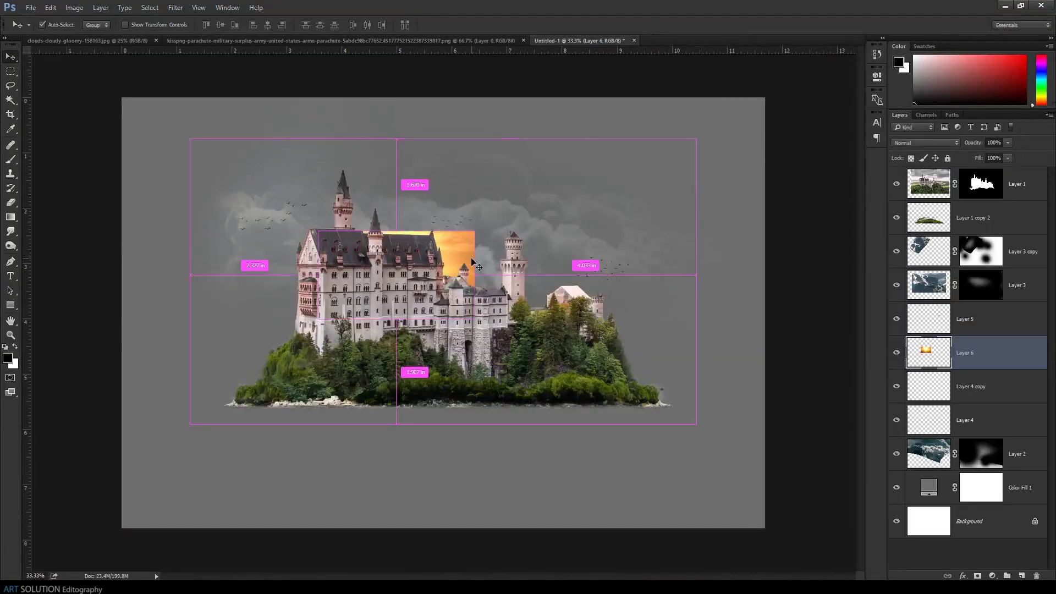
pyautogui.moveTo(629, 247); pyautogui.dragTo(642, 266)
pyautogui.press('Return')
# Fade the sun's bottom and edges on its mask and blend it as Lighter Color
pyautogui.moveTo(521, 473); pyautogui.dragTo(527, 363)
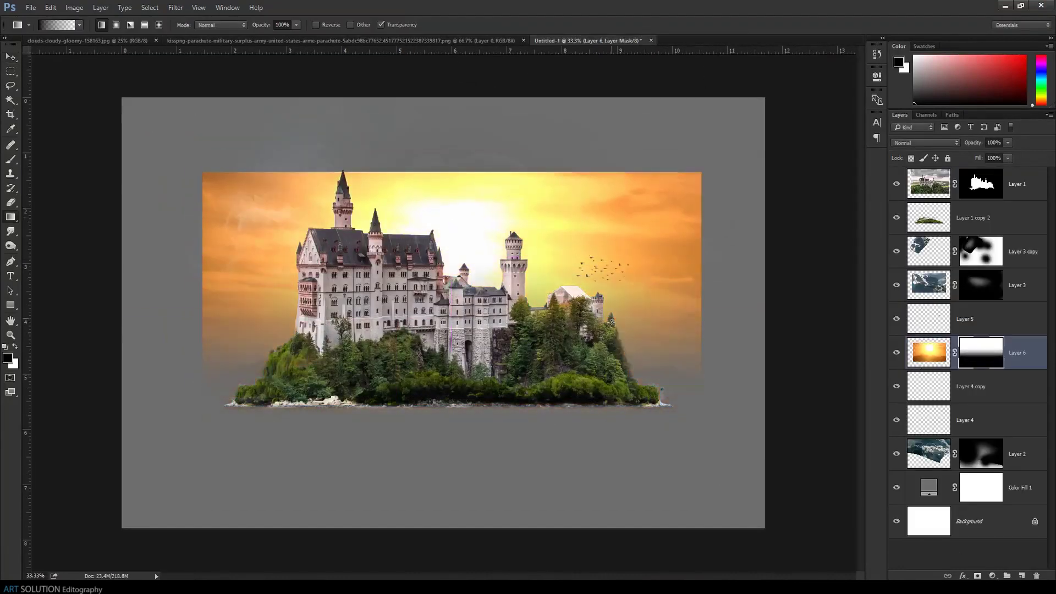
pyautogui.press(']')
pyautogui.moveTo(328, 156)
pyautogui.mouseDown()
pyautogui.moveTo(151, 283)
pyautogui.moveTo(778, 259)
pyautogui.moveTo(330, 129)
pyautogui.moveTo(806, 195)
pyautogui.mouseUp()
pyautogui.click(926, 143)
pyautogui.click(924, 255)
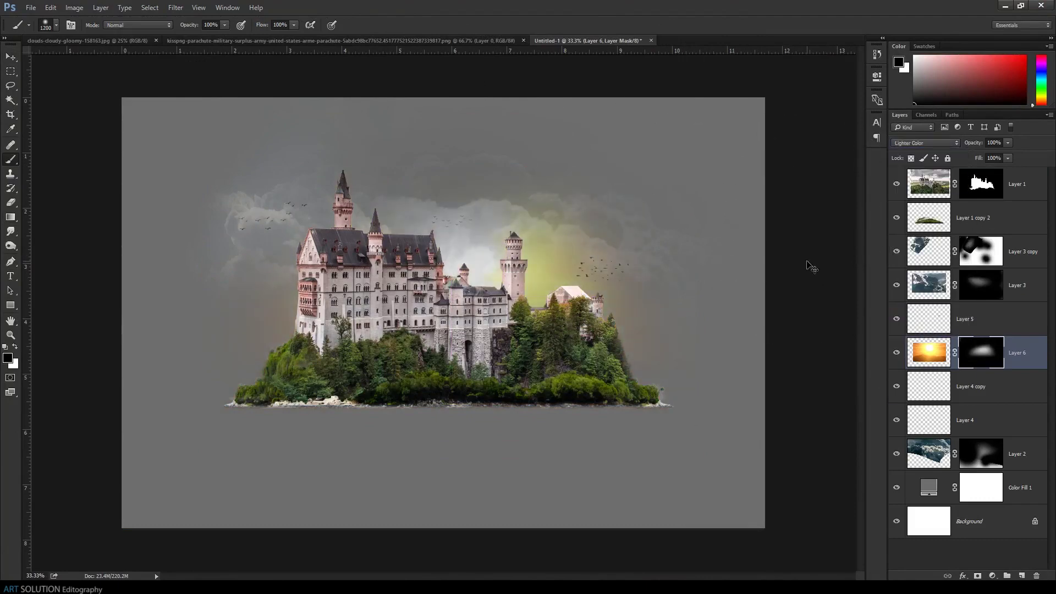
# Browse the E drive PHOTOS folder for another photo, then cancel without opening one
pyautogui.hotkey('ctrl', 'o')
pyautogui.click(140, 26)
pyautogui.doubleClick(130, 91)
pyautogui.scroll(-5, 570, 251)
pyautogui.scroll(-5, 570, 251)
pyautogui.scroll(-3, 632, 383)
pyautogui.scroll(5, 491, 365)
pyautogui.scroll(5, 490, 365)
pyautogui.scroll(5, 441, 372)
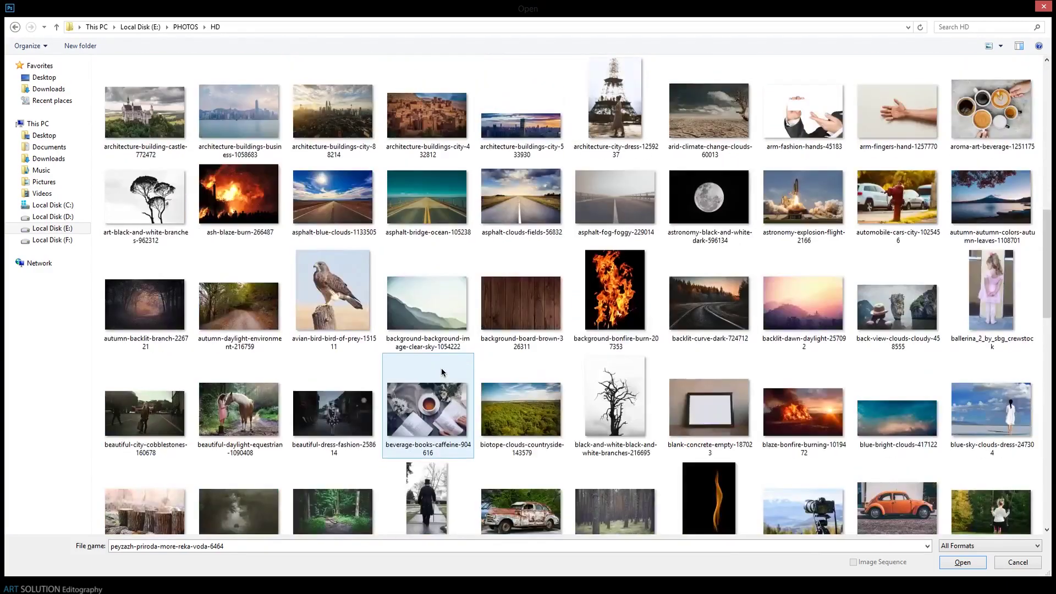
pyautogui.scroll(5, 441, 372)
pyautogui.scroll(5, 445, 372)
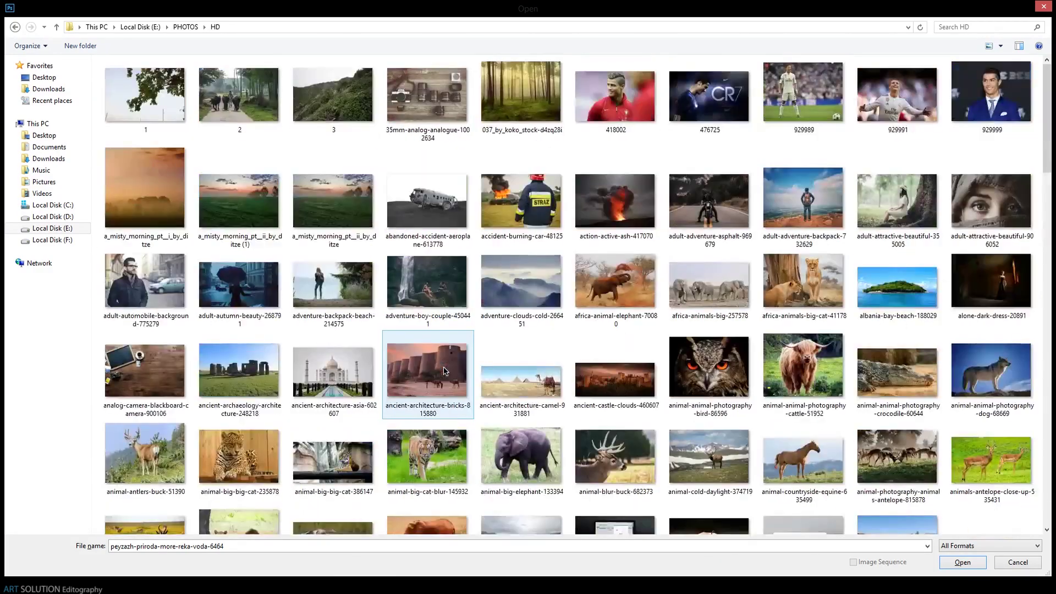
pyautogui.scroll(-15, 445, 372)
pyautogui.click(1049, 10)
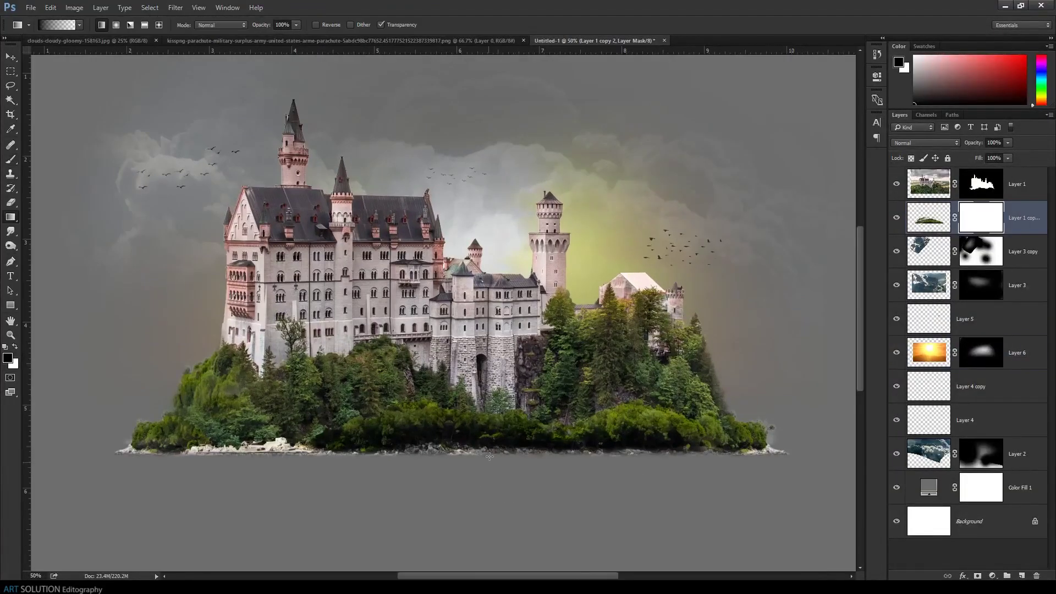
# Darken the castle with a clipped Brightness/Contrast layer, keeping its centre bright via a radial mask
pyautogui.moveTo(489, 455); pyautogui.dragTo(490, 460)
pyautogui.hotkey('ctrl', '-')
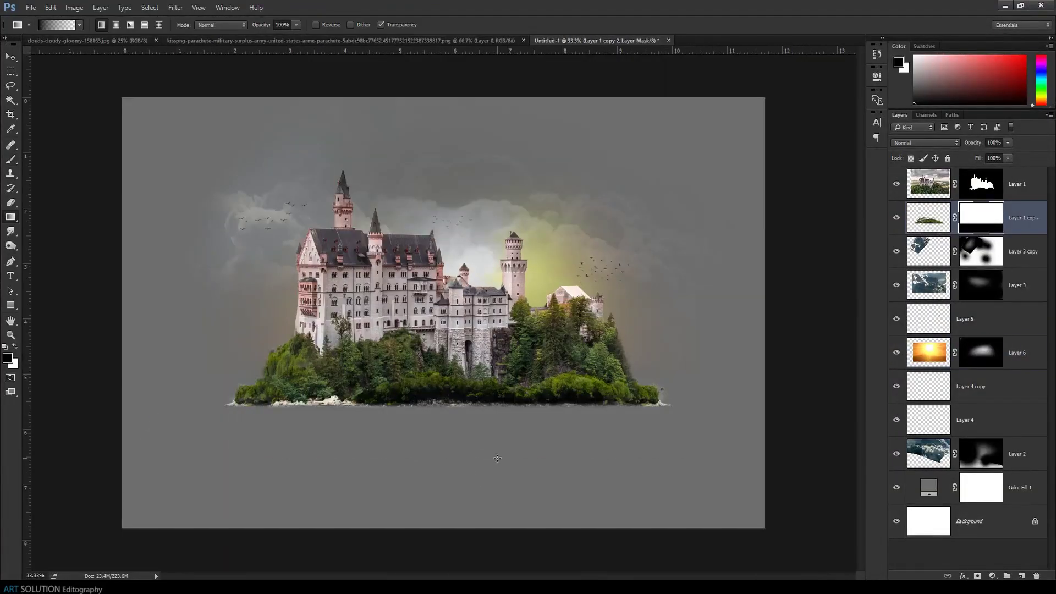
pyautogui.hotkey('ctrl', '+')
pyautogui.click(1018, 184)
pyautogui.click(993, 576)
pyautogui.click(968, 376)
pyautogui.moveTo(783, 127); pyautogui.dragTo(738, 128)
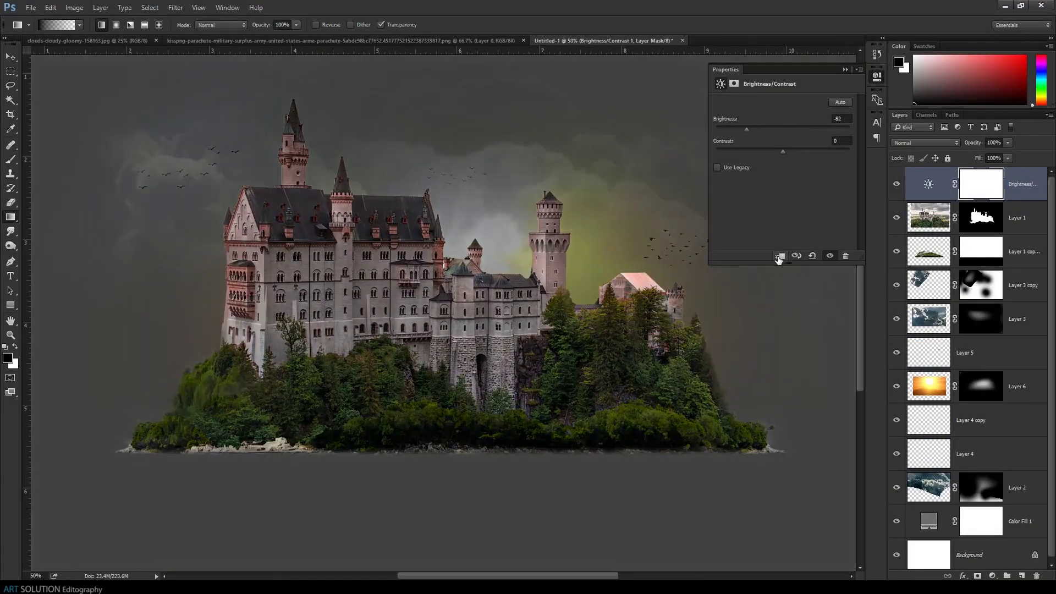
pyautogui.click(779, 256)
pyautogui.click(877, 77)
pyautogui.click(115, 25)
pyautogui.moveTo(484, 280); pyautogui.dragTo(660, 308)
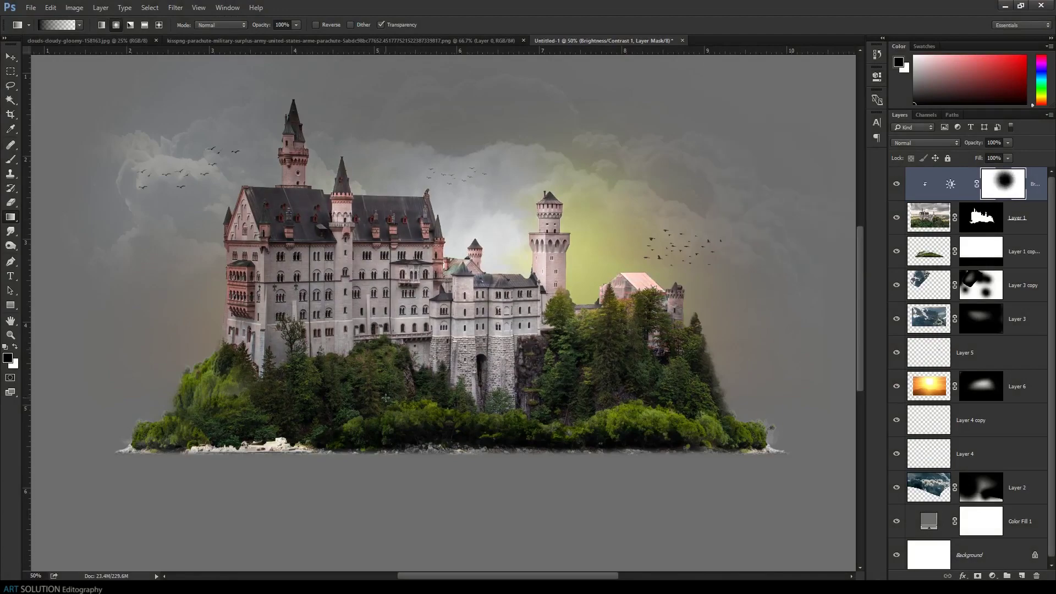
# Add a new clipped layer filled with 50% grey and set it to Overlay
pyautogui.click(1021, 576)
pyautogui.keyDown('alt'); pyautogui.click(1010, 206); pyautogui.keyUp('alt')
pyautogui.hotkey('ctrl', '1')
pyautogui.hotkey('shift', 'F5')
pyautogui.press('Return')
pyautogui.click(925, 143)
pyautogui.click(913, 231)
pyautogui.scroll(1, 818, 236)
# Switch to the Dodge tool and pan and zoom around the castle
pyautogui.scroll(2, 437, 279)
pyautogui.press('o')
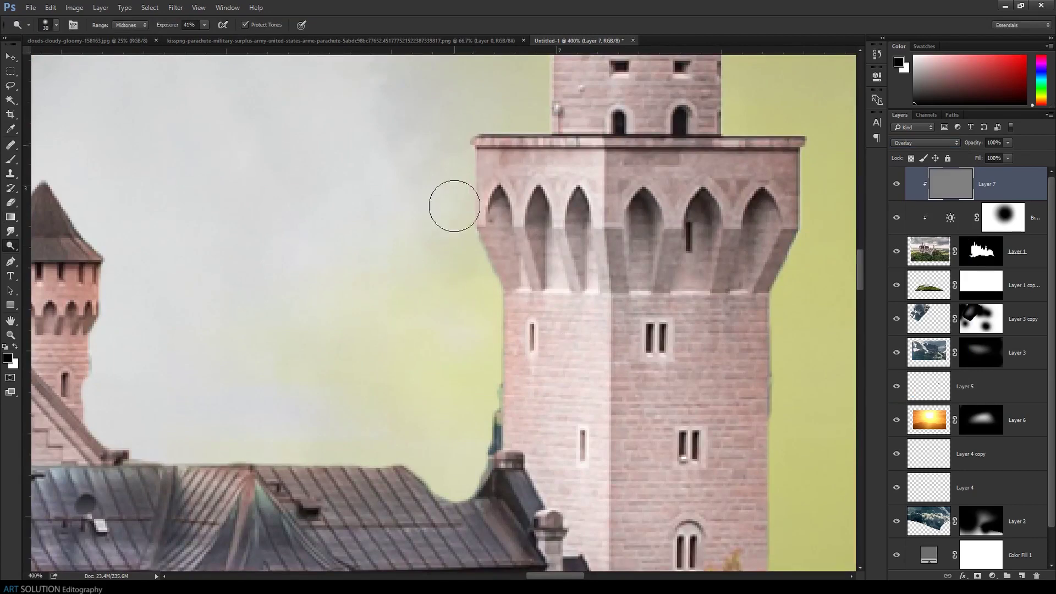
pyautogui.scroll(3, 482, 286)
pyautogui.scroll(-2, 513, 134)
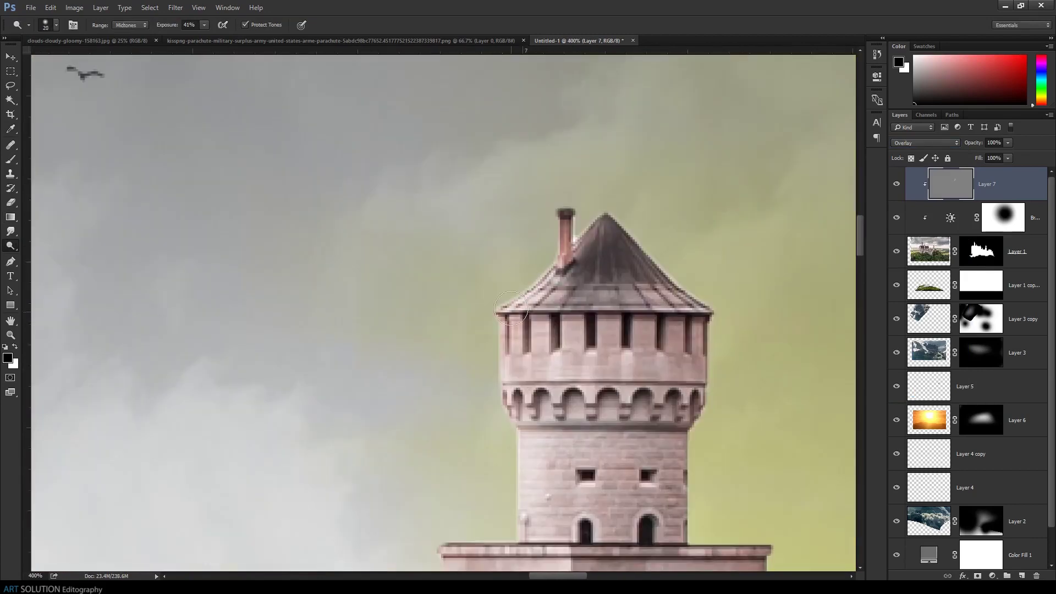
pyautogui.scroll(1, 385, 275)
pyautogui.scroll(-2, 354, 365)
pyautogui.scroll(2, 253, 259)
pyautogui.hscroll(-1, 190, 363)
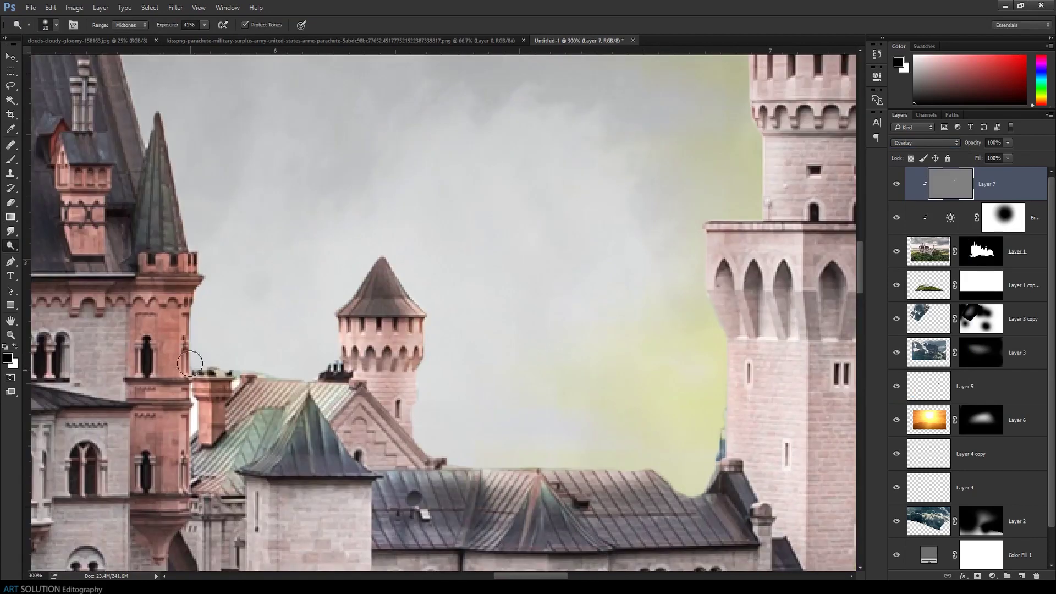
pyautogui.scroll(4, 197, 243)
pyautogui.hscroll(-2, 242, 187)
pyautogui.scroll(-8, 363, 278)
pyautogui.hscroll(10, 363, 278)
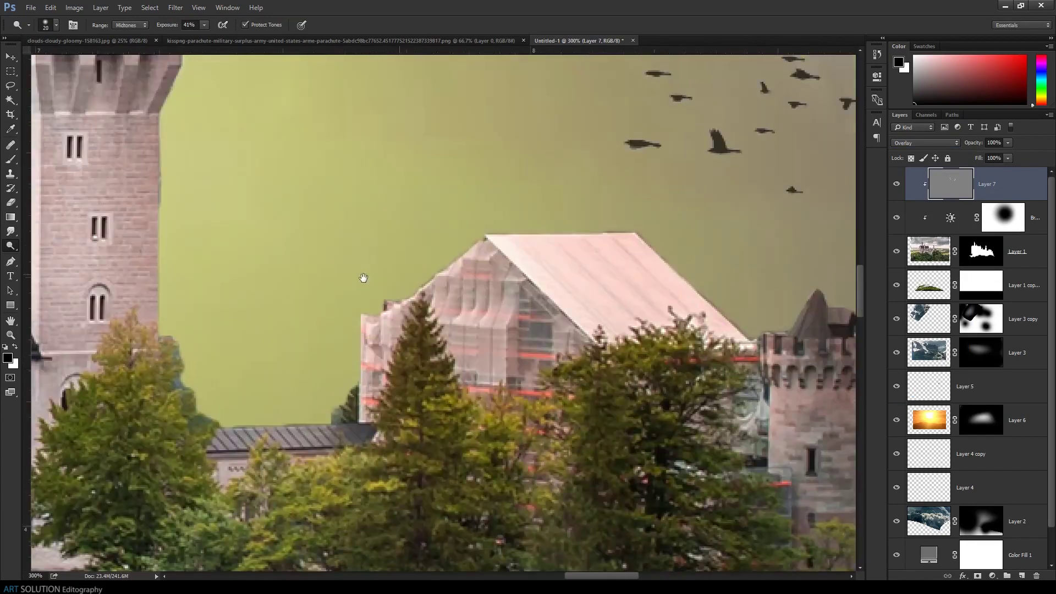
pyautogui.scroll(-2, 400, 244)
pyautogui.hscroll(5, 400, 245)
pyautogui.hotkey('ctrl', '0')
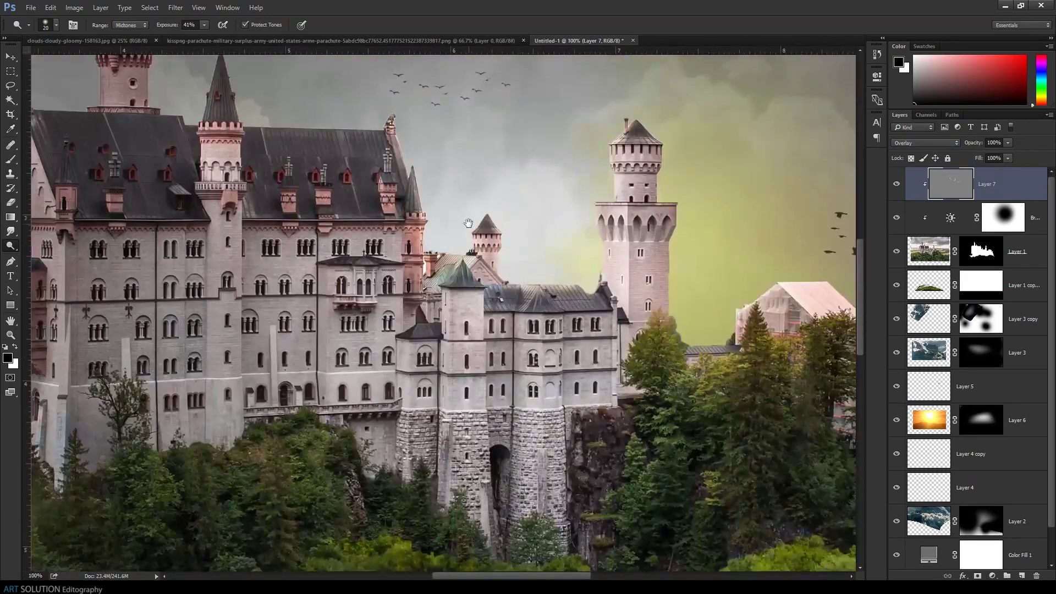
pyautogui.hotkey('ctrl', '1')
# Enlarge the dodge brush and lighten the castle's central walls and towers on the Overlay layer
pyautogui.press(']')
pyautogui.scroll(2, 234, 195)
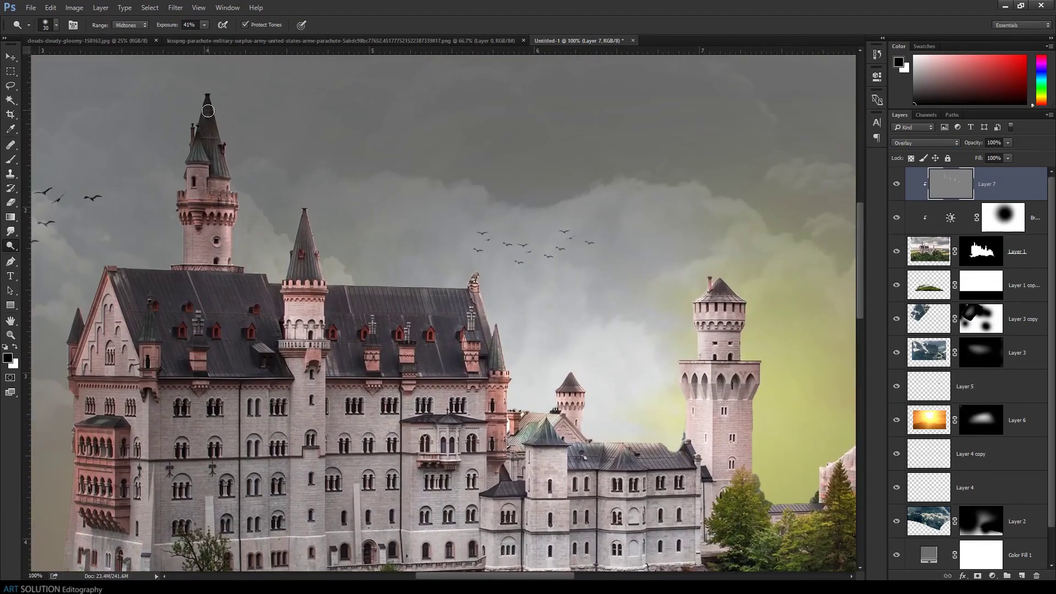
pyautogui.scroll(-5, 520, 298)
pyautogui.hscroll(2, 519, 299)
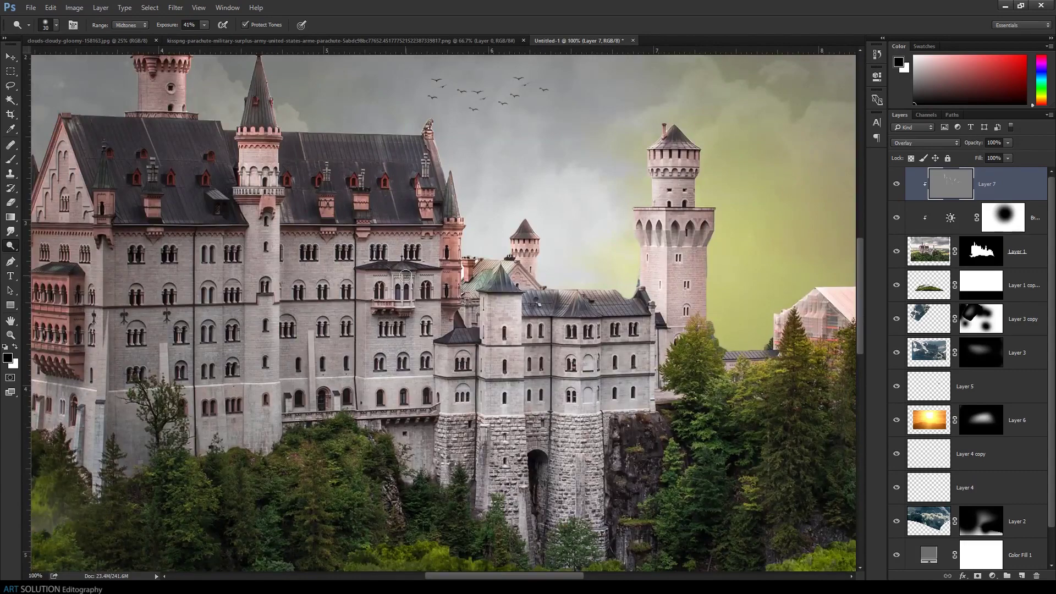
pyautogui.scroll(4, 406, 275)
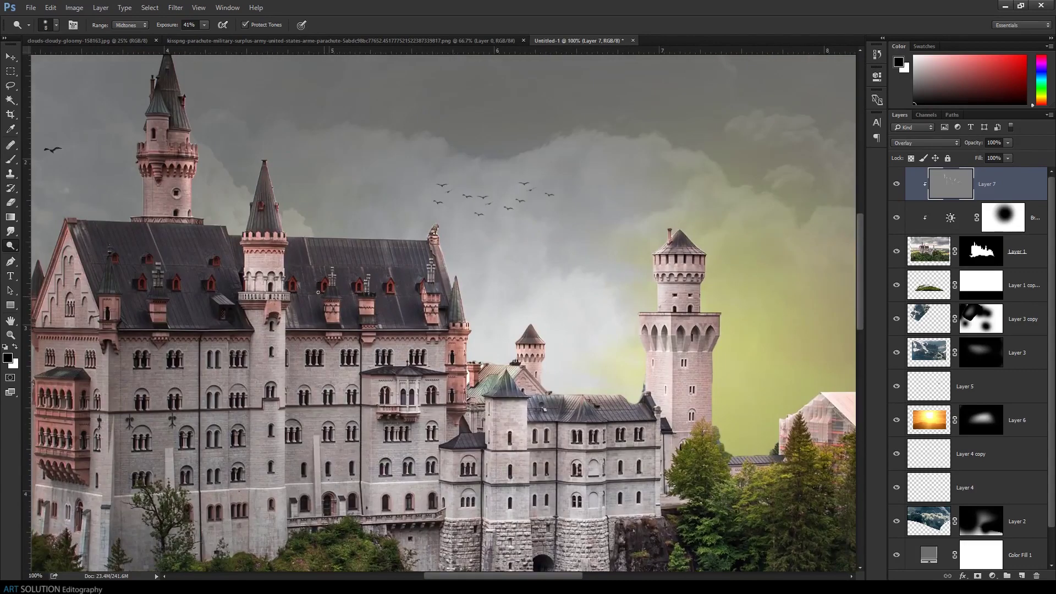
pyautogui.scroll(-4, 588, 365)
pyautogui.scroll(4, 310, 240)
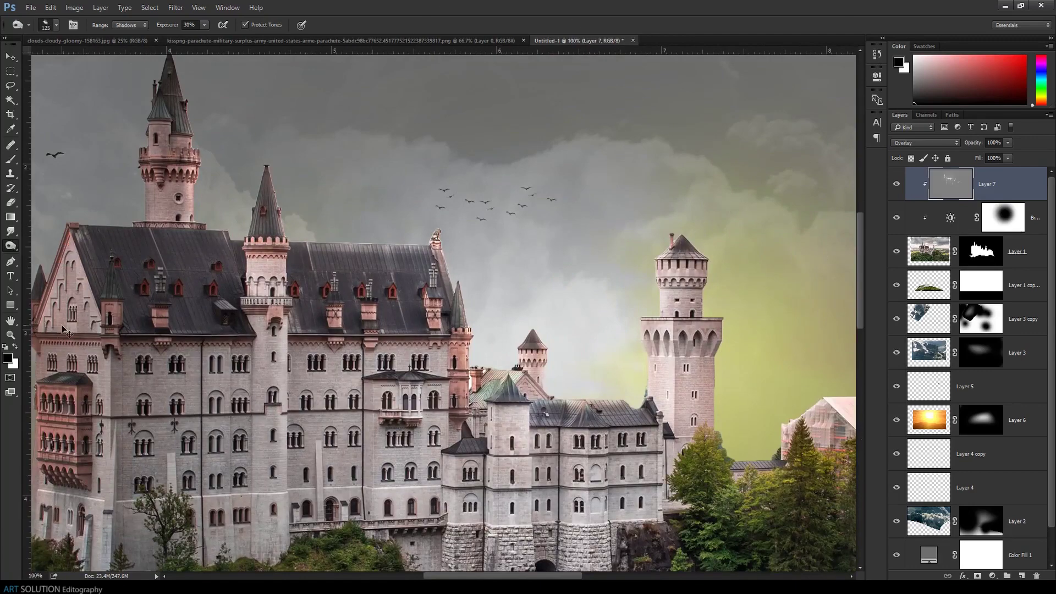
pyautogui.scroll(-3, 68, 327)
pyautogui.click(56, 24)
pyautogui.press('Return')
pyautogui.scroll(2, 188, 322)
pyautogui.moveTo(188, 322); pyautogui.dragTo(365, 323)
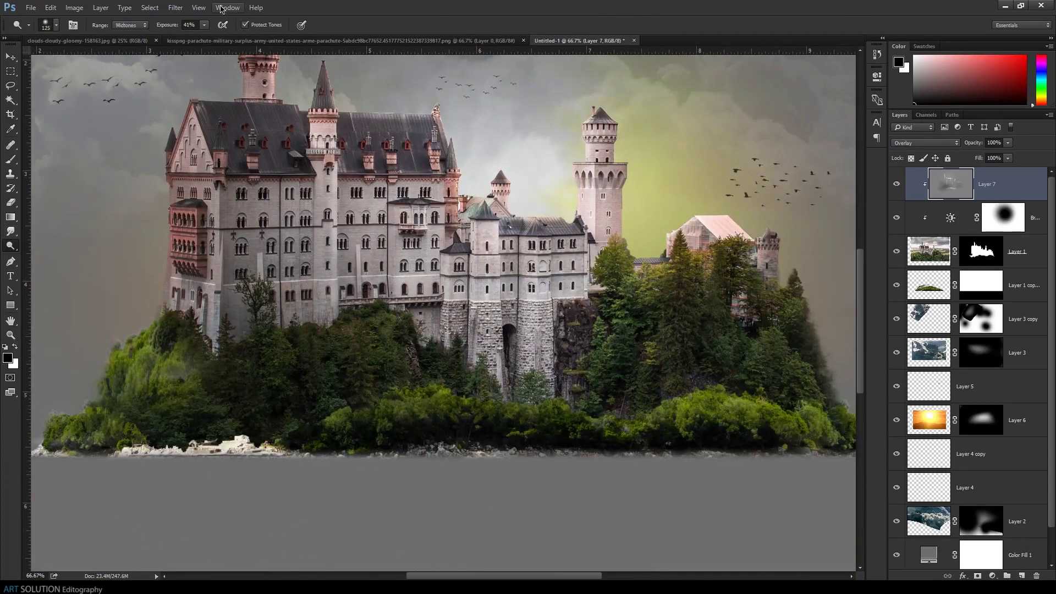
pyautogui.press(']')
pyautogui.press(']')
pyautogui.press(']')
pyautogui.scroll(-2, 799, 278)
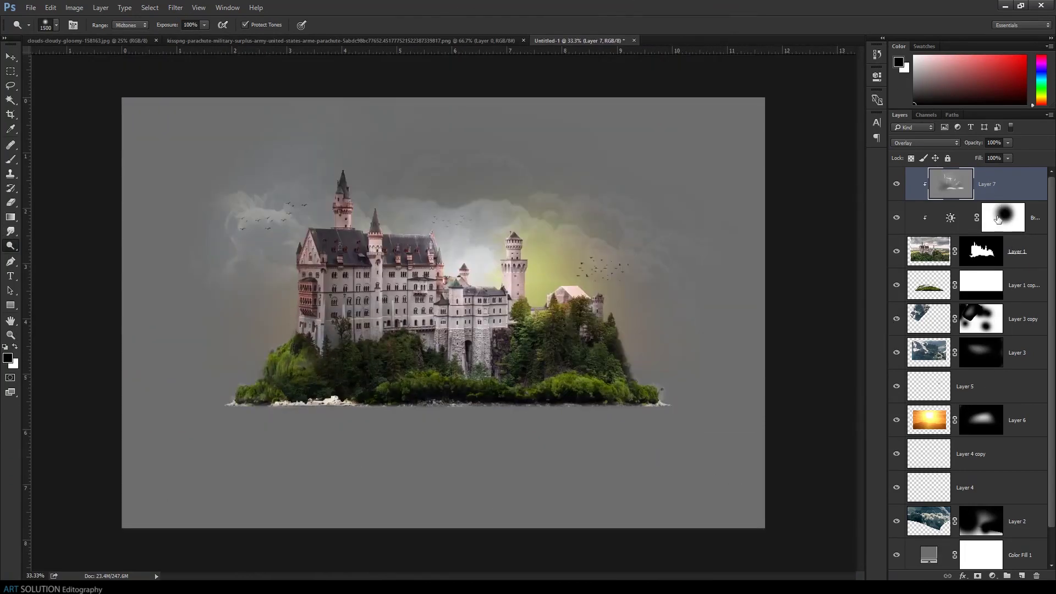
# Clip Brightness/Contrast adjustments to Layer 3 copy and Layer 3
pyautogui.click(1018, 319)
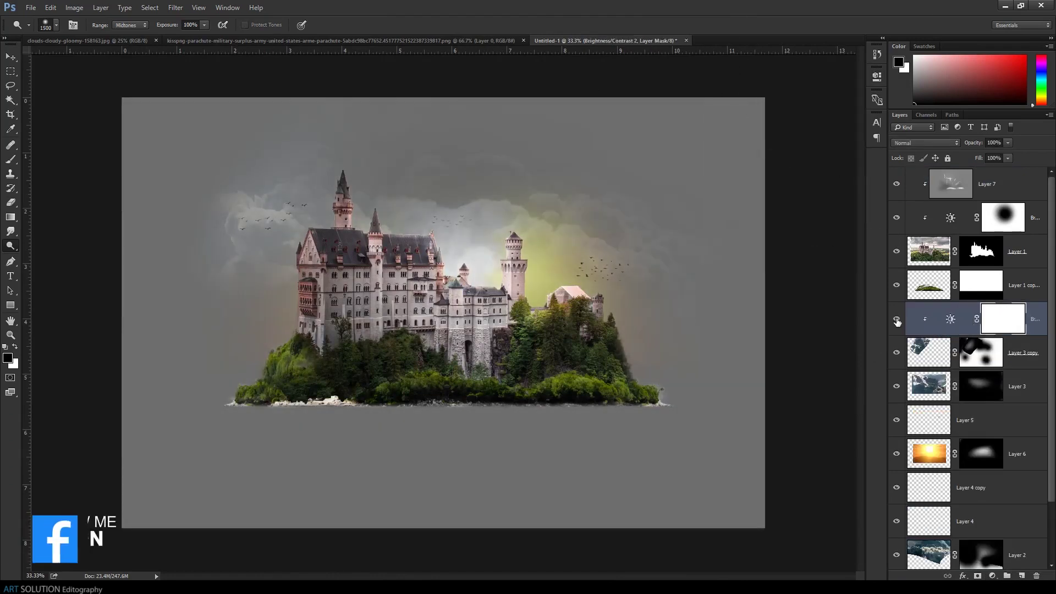
pyautogui.click(1018, 386)
pyautogui.click(993, 576)
pyautogui.click(968, 380)
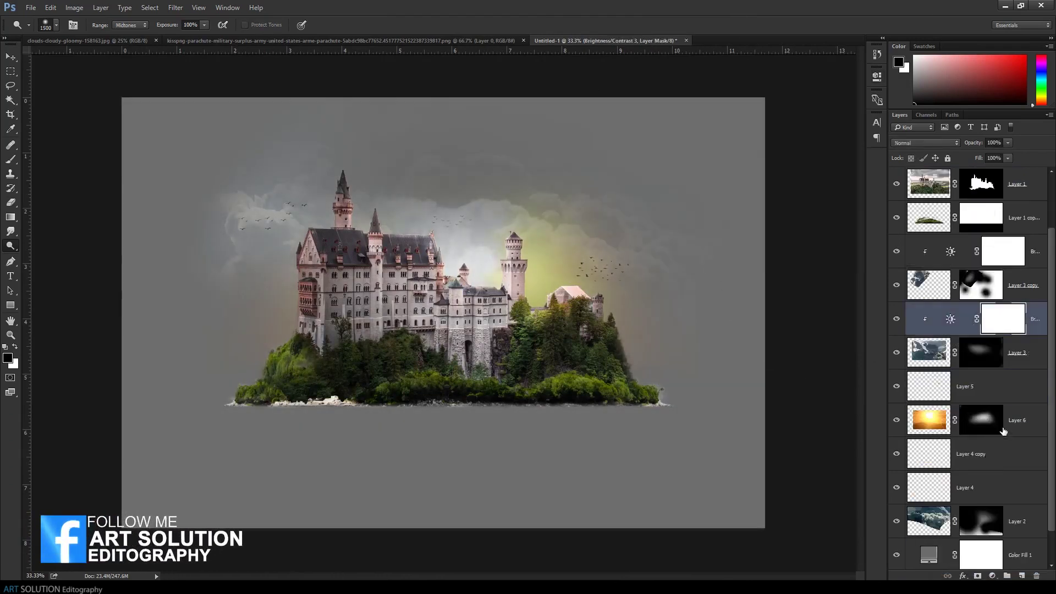
# Free-transform the orange glow Layer 6 larger across the sky
pyautogui.click(1004, 431)
pyautogui.hotkey('ctrl', 't')
pyautogui.moveTo(701, 179); pyautogui.dragTo(853, 84)
pyautogui.press('Return')
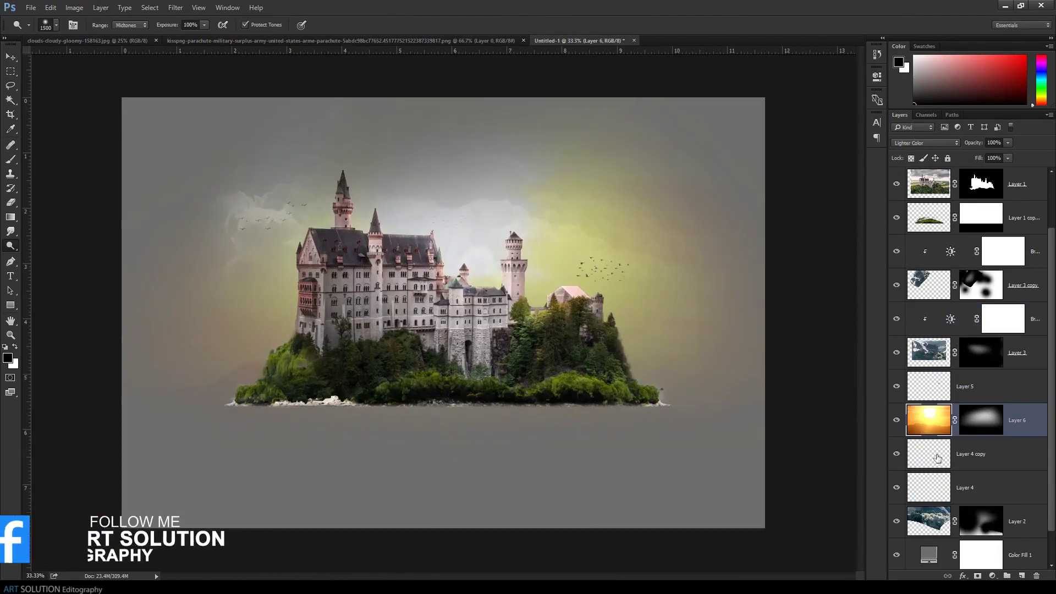
pyautogui.scroll(-1, 937, 458)
# Set Color Fill 1 to black and add a new empty Layer 8 above it
pyautogui.doubleClick(929, 518)
pyautogui.moveTo(770, 220); pyautogui.dragTo(695, 280)
pyautogui.click(975, 106)
pyautogui.click(981, 383)
pyautogui.press('b')
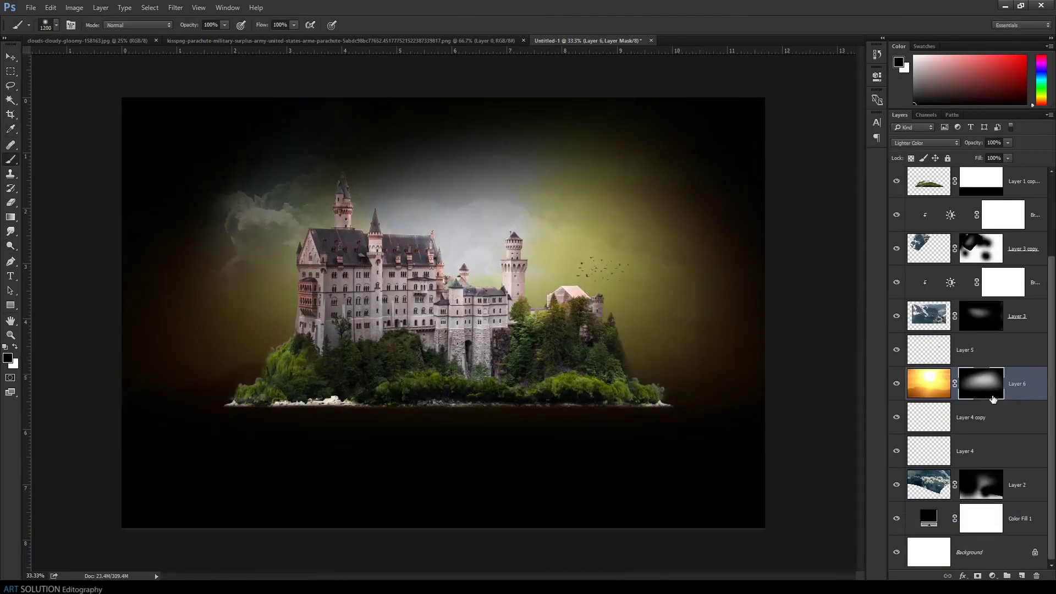
pyautogui.click(980, 525)
pyautogui.hotkey('ctrl', 'shift', 'alt', 'n')
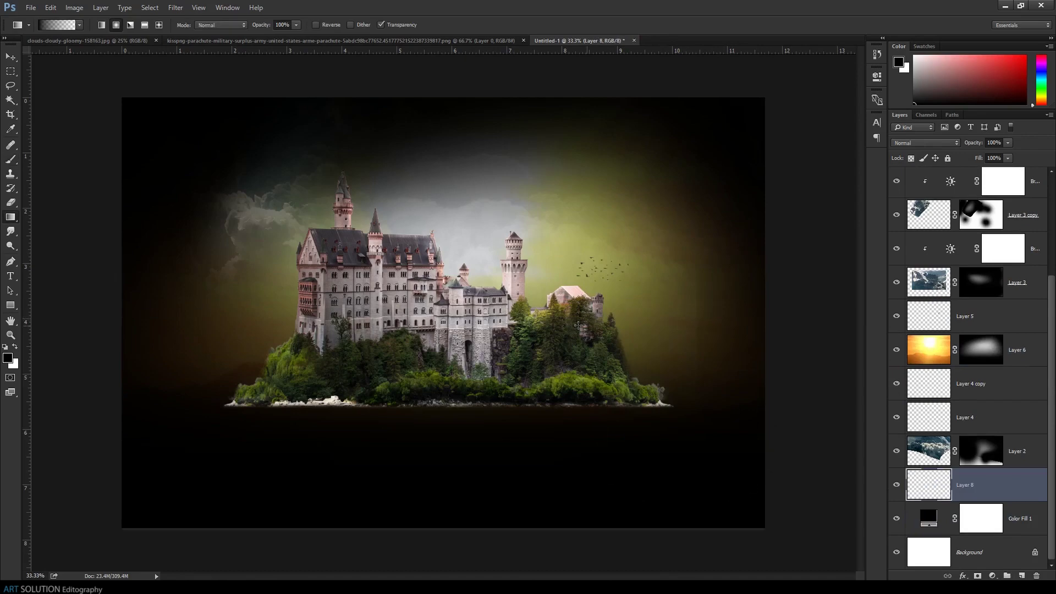
# Draw a white radial glow on Layer 8 and scale it up to about 534%
pyautogui.press('x')
pyautogui.moveTo(460, 264); pyautogui.dragTo(660, 330)
pyautogui.hotkey('ctrl', 't')
pyautogui.hotkey('ctrl', '-')
pyautogui.moveTo(564, 395); pyautogui.dragTo(719, 550)
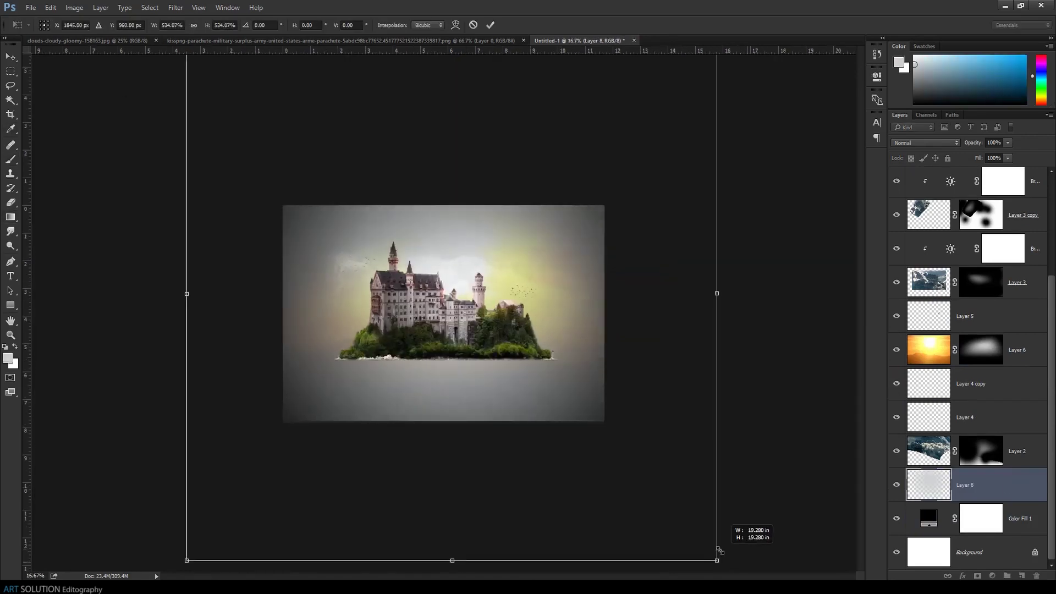
pyautogui.press('Return')
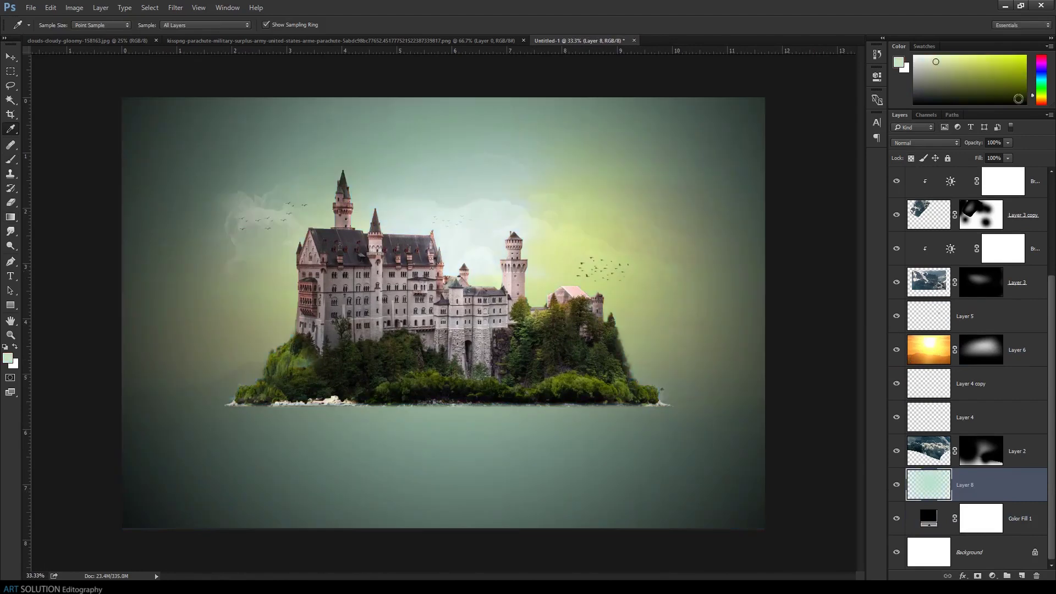
# Recolour the glow warm orange and lower Layer 8's opacity to 54%
pyautogui.moveTo(1041, 82); pyautogui.dragTo(1041, 98)
pyautogui.moveTo(979, 77); pyautogui.dragTo(1026, 48)
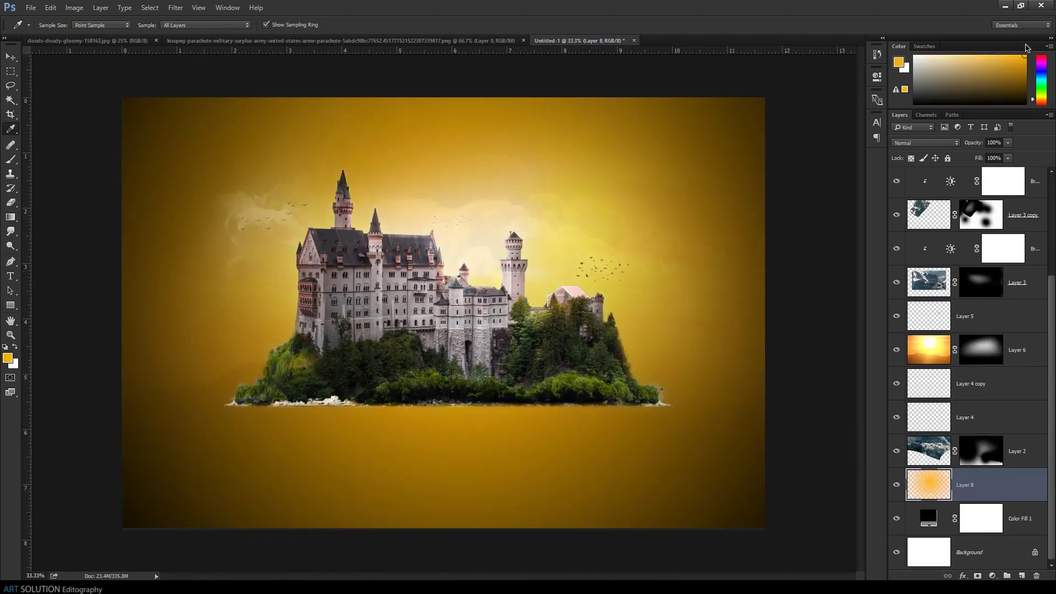
pyautogui.doubleClick(930, 517)
pyautogui.press('Return')
pyautogui.moveTo(973, 143); pyautogui.dragTo(955, 150)
# Change Color Fill 1 to a muted, dull greyish colour
pyautogui.doubleClick(928, 517)
pyautogui.moveTo(814, 165); pyautogui.dragTo(839, 229)
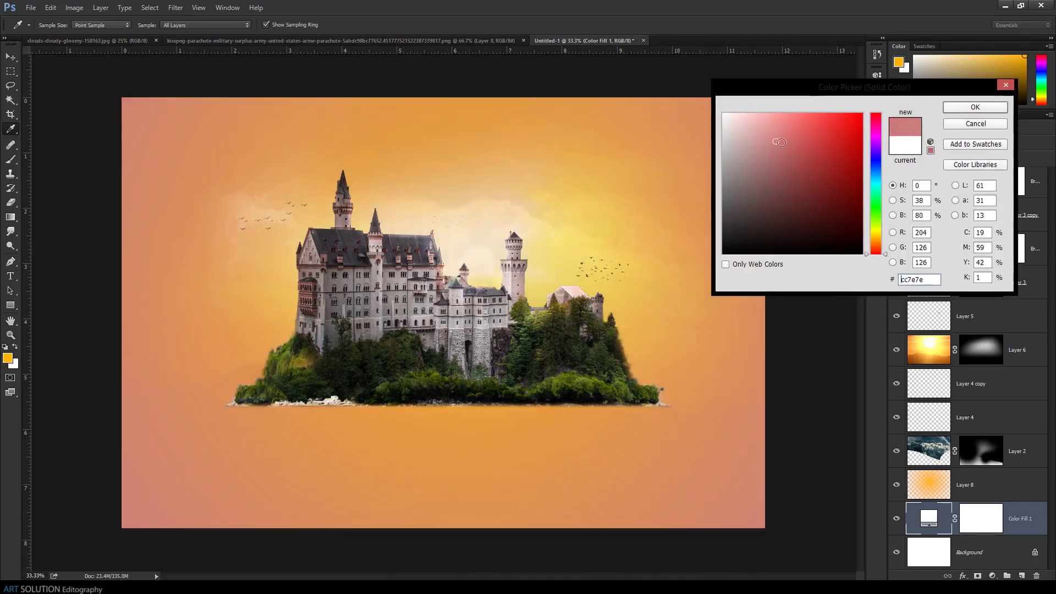
pyautogui.click(875, 238)
pyautogui.click(752, 227)
pyautogui.press('Return')
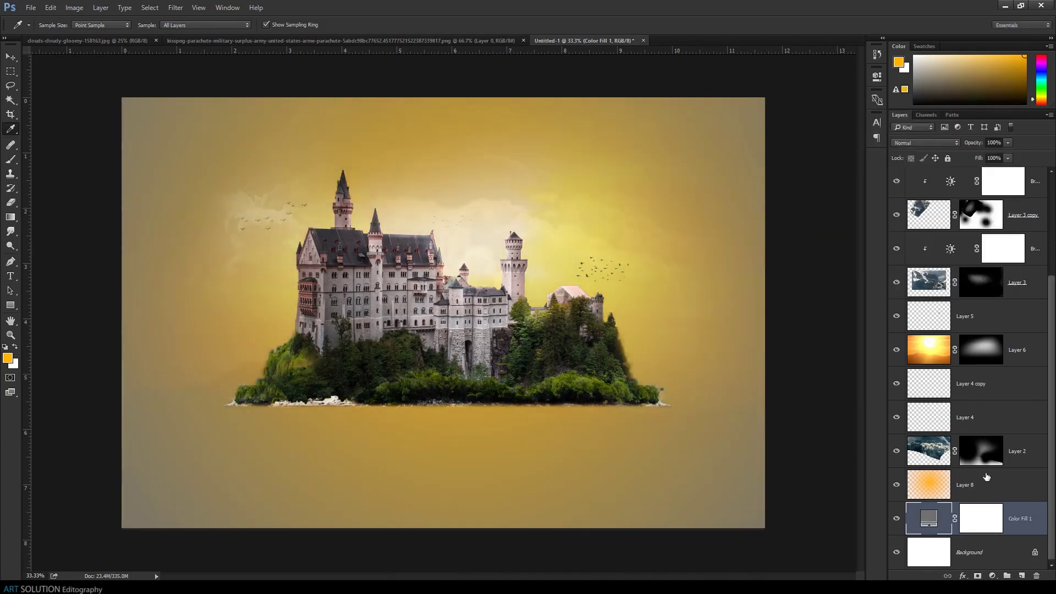
# Group the scene layers from Layer 2 upward into Group 1
pyautogui.click(973, 465)
pyautogui.hotkey('ctrl', 'g')
pyautogui.hotkey('ctrl', 't')
pyautogui.hotkey('ctrl', '-')
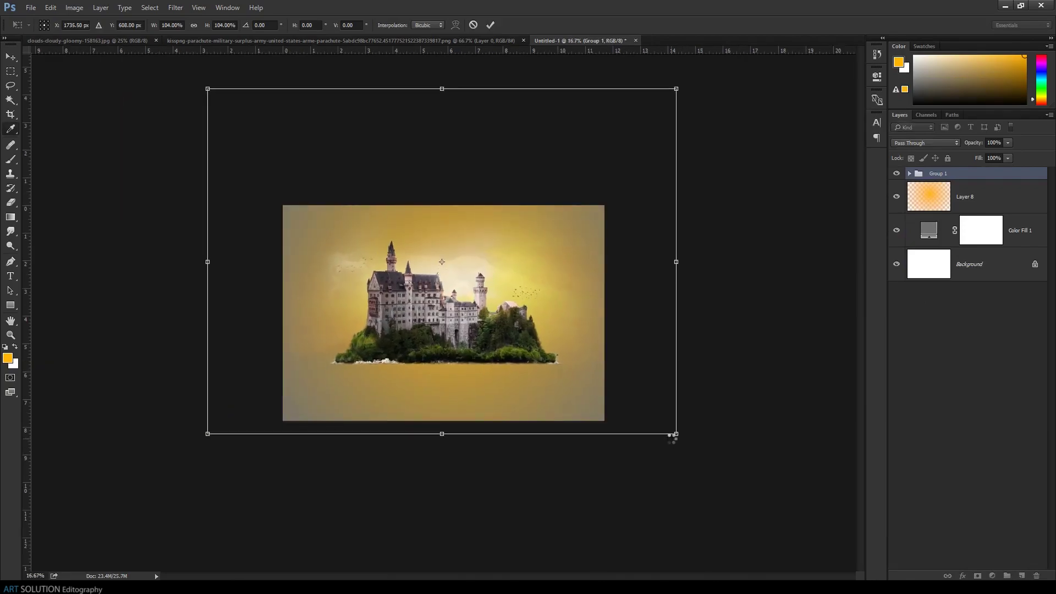
# Open an orange flare image and drag it into the castle document
pyautogui.press('Return')
pyautogui.hotkey('ctrl', '+')
pyautogui.hotkey('ctrl', 'o')
pyautogui.doubleClick(523, 302)
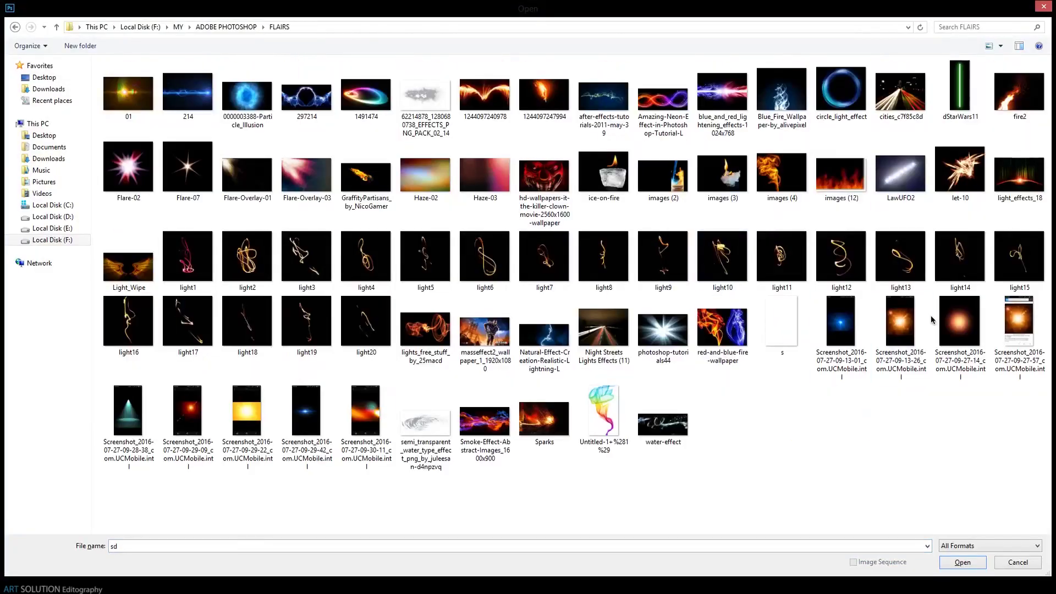
pyautogui.doubleClick(971, 342)
pyautogui.moveTo(504, 239); pyautogui.dragTo(580, 40)
# Blend the flare as Screen at 49% opacity and stretch it over the castle
pyautogui.click(924, 142)
pyautogui.click(924, 247)
pyautogui.hotkey('ctrl', 't')
pyautogui.moveTo(555, 324); pyautogui.dragTo(653, 441)
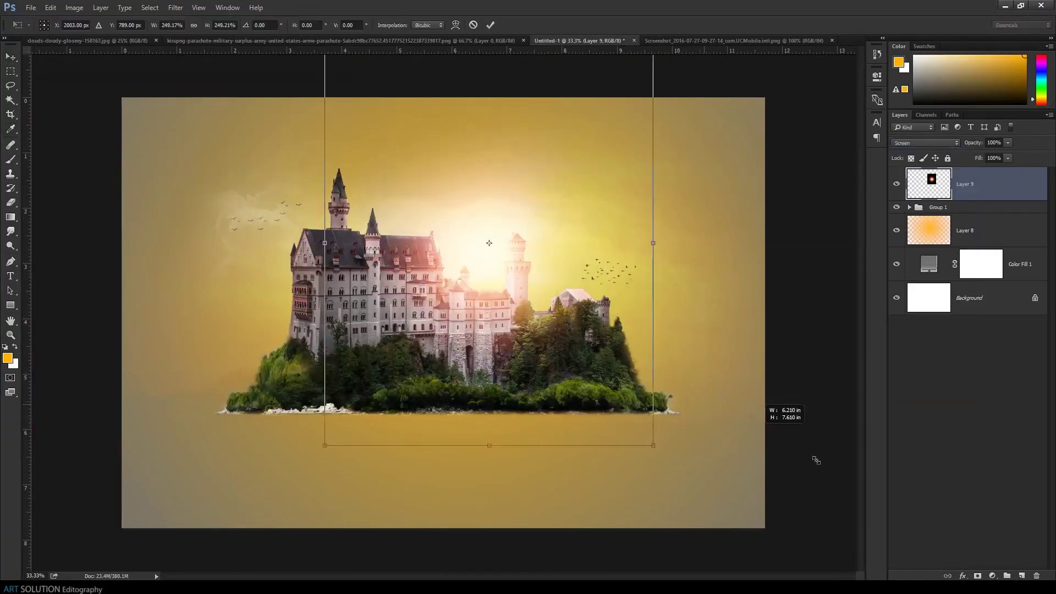
pyautogui.press('Return')
pyautogui.press('8')
pyautogui.press('4')
pyautogui.hotkey('ctrl', 't')
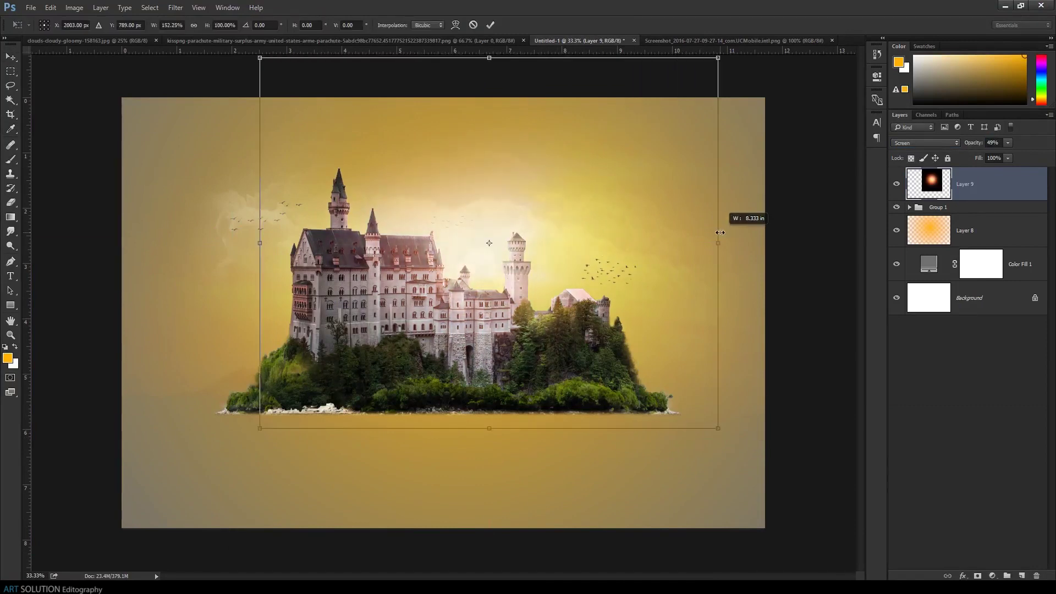
pyautogui.press('Return')
# Duplicate Group 1, move its castle layers out and merge them into Layer 7 copy
pyautogui.click(938, 207)
pyautogui.hotkey('ctrl', 'j')
pyautogui.click(910, 206)
pyautogui.click(957, 295)
pyautogui.scroll(-5, 975, 447)
pyautogui.moveTo(975, 447); pyautogui.dragTo(968, 214)
pyautogui.hotkey('ctrl', 'e')
pyautogui.hotkey('ctrl', 't')
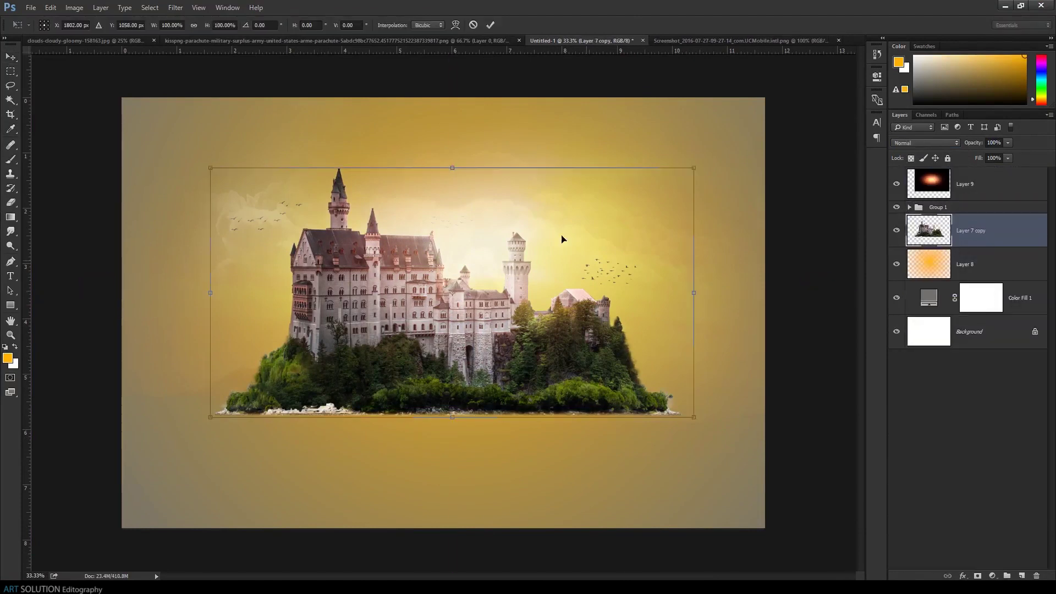
# Flip Layer 7 copy vertically and move it below the island as a reflection
pyautogui.rightClick(430, 312)
pyautogui.hotkey('ctrl', '-')
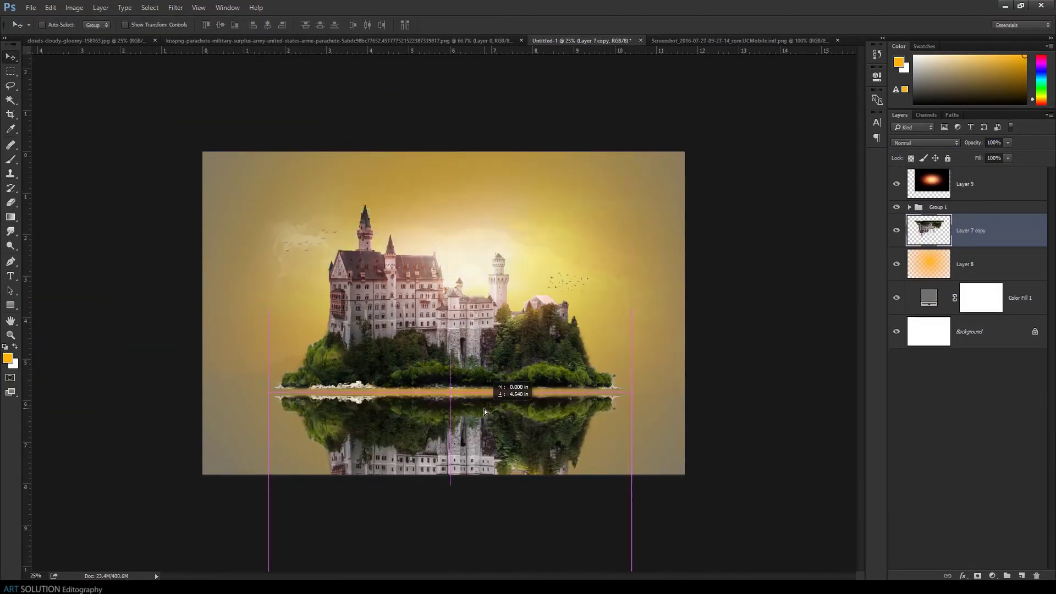
pyautogui.moveTo(469, 493); pyautogui.dragTo(548, 386)
pyautogui.press('Return')
# Give the reflection a 90°, 45 Motion Blur and fade it downward with a gradient mask
pyautogui.click(176, 7)
pyautogui.moveTo(180, 130)
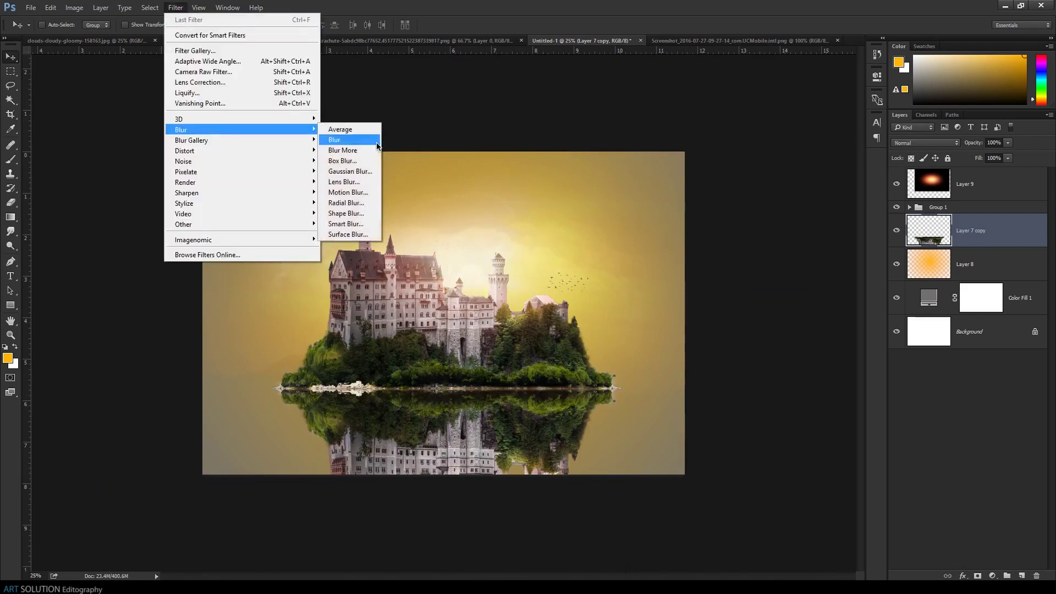
pyautogui.click(344, 194)
pyautogui.click(787, 137)
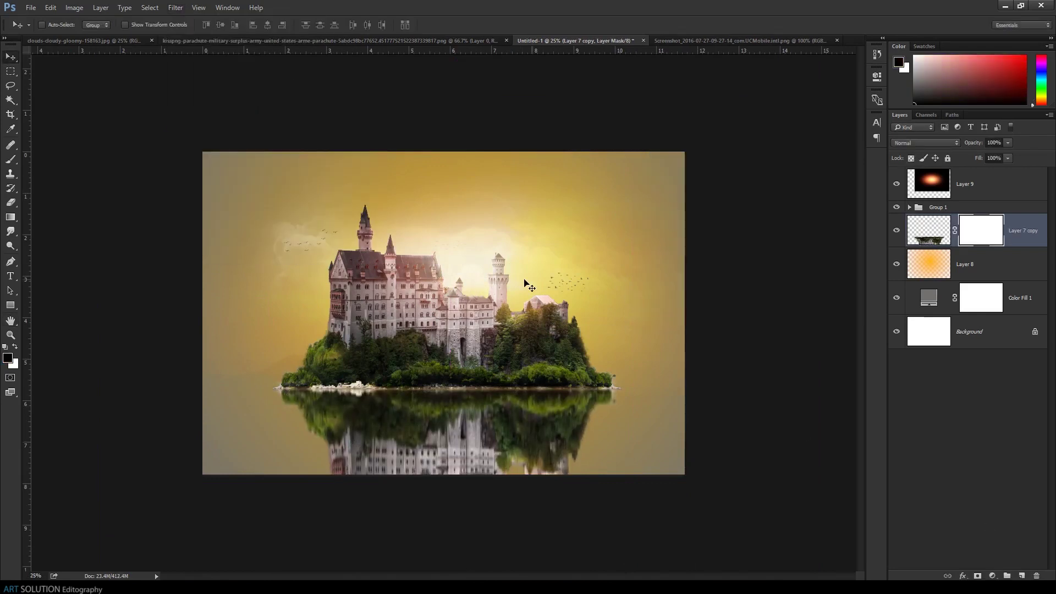
pyautogui.moveTo(477, 507); pyautogui.dragTo(538, 379)
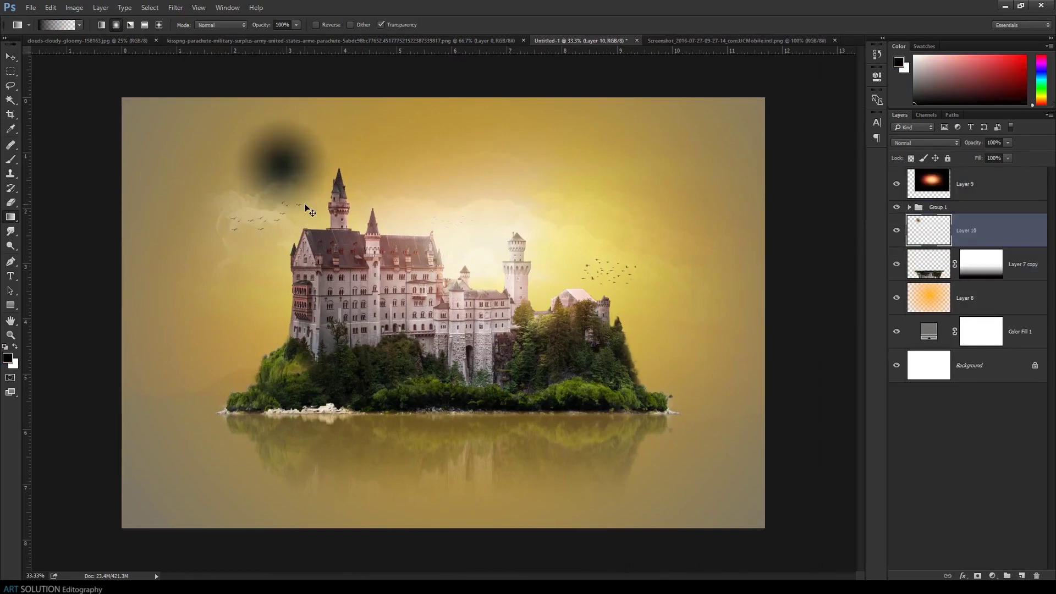
# Draw a dark soft blob on a new layer and squash it into a streak at the waterline
pyautogui.hotkey('ctrl', 't')
pyautogui.moveTo(283, 121); pyautogui.dragTo(291, 203)
pyautogui.press('Return')
pyautogui.moveTo(375, 196); pyautogui.dragTo(342, 345)
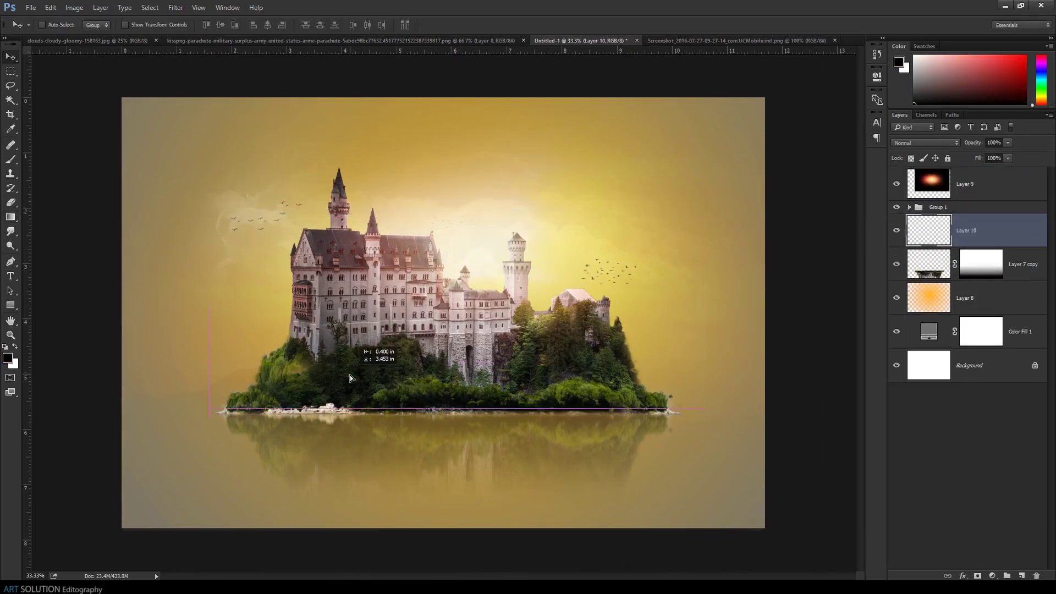
# Mask Layer 10 and duplicate it so Layer 10 copy doubles the waterline streak
pyautogui.hotkey('ctrl', 't')
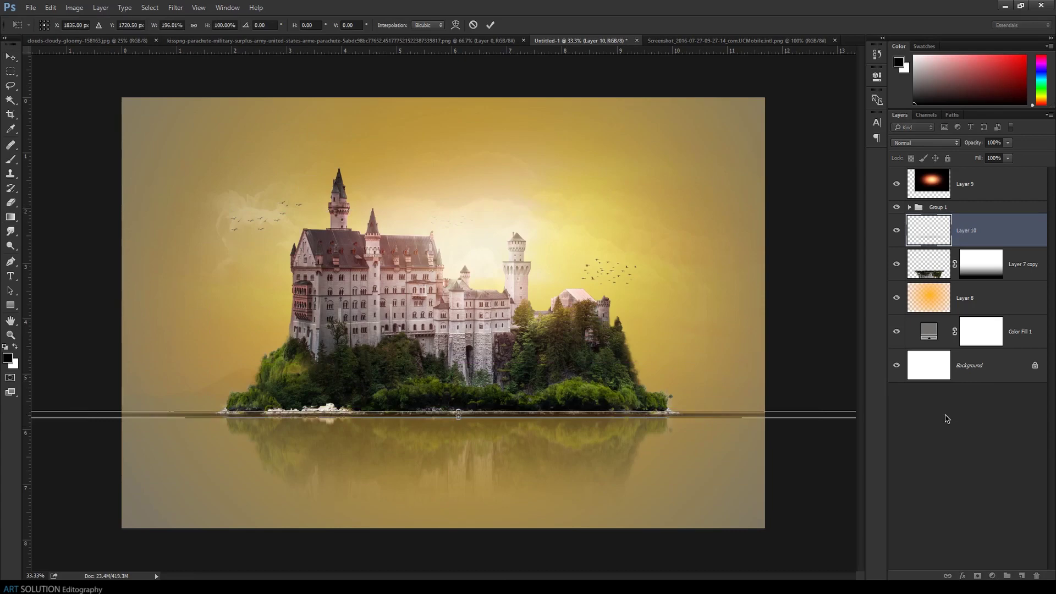
pyautogui.press('Return')
pyautogui.hotkey('ctrl', '-')
pyautogui.click(978, 576)
pyautogui.press('b')
pyautogui.hotkey('ctrl', 'j')
pyautogui.hotkey('ctrl', 't')
pyautogui.press('Return')
pyautogui.press('v')
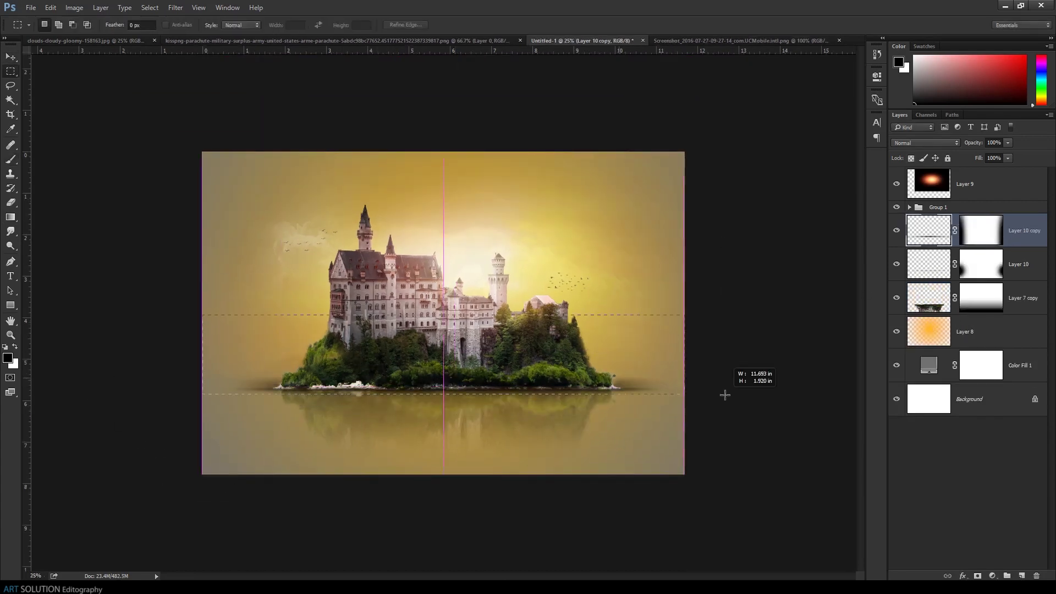
pyautogui.hotkey('ctrl', 'd')
pyautogui.hotkey('ctrl', '+')
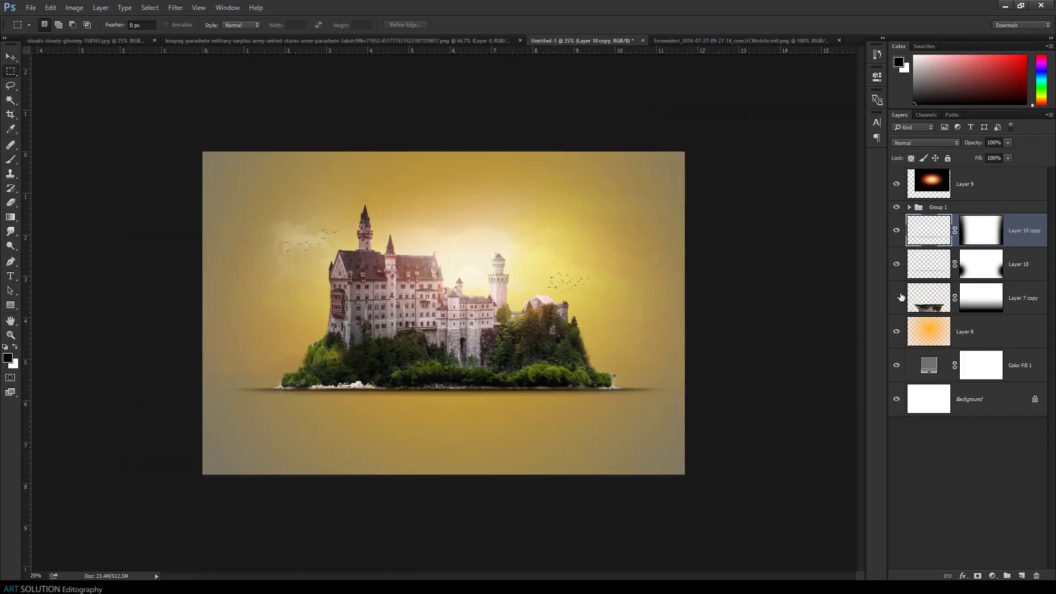
pyautogui.hotkey('ctrl', '-')
# Change Color Fill 1 to pale golden-beige cdbe92
pyautogui.doubleClick(928, 365)
pyautogui.moveTo(814, 155); pyautogui.dragTo(767, 140)
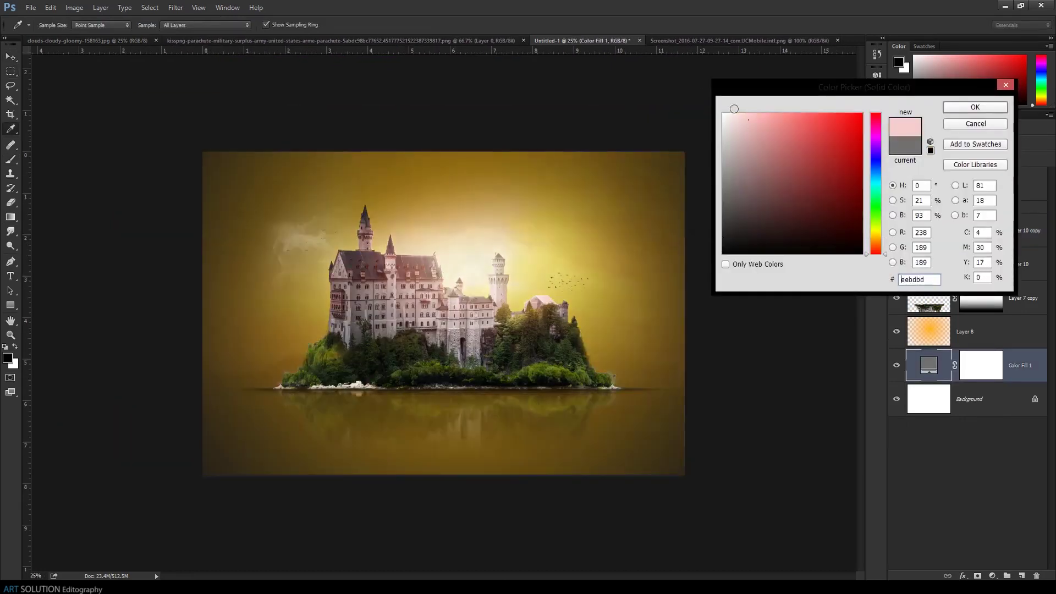
pyautogui.click(975, 108)
# Lower the orange glow Layer 8 to 71% opacity
pyautogui.click(968, 332)
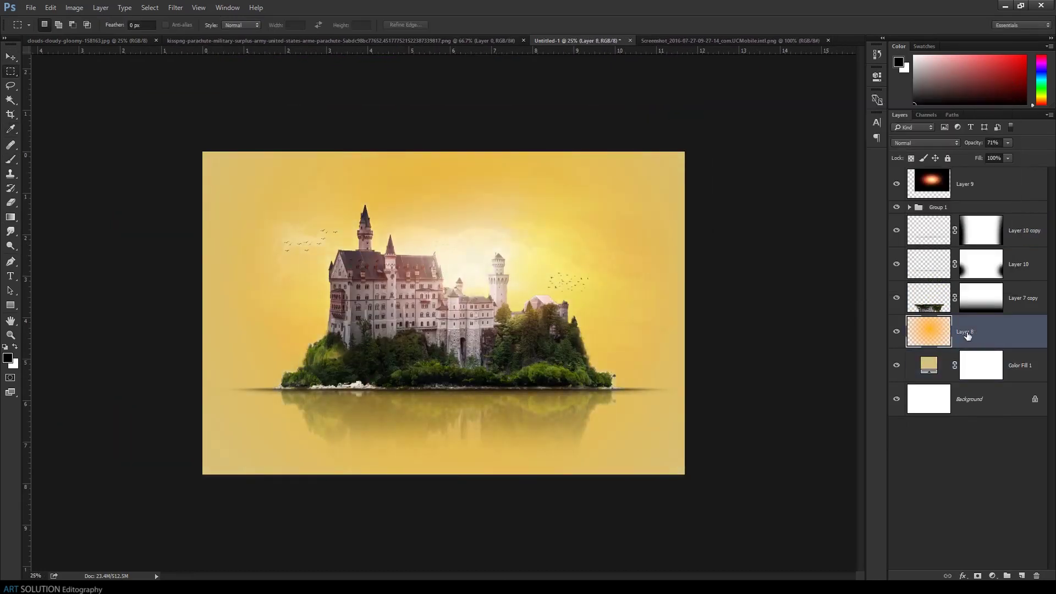
pyautogui.hotkey('ctrl', '+')
pyautogui.scroll(5, 961, 280)
pyautogui.scroll(-5, 961, 281)
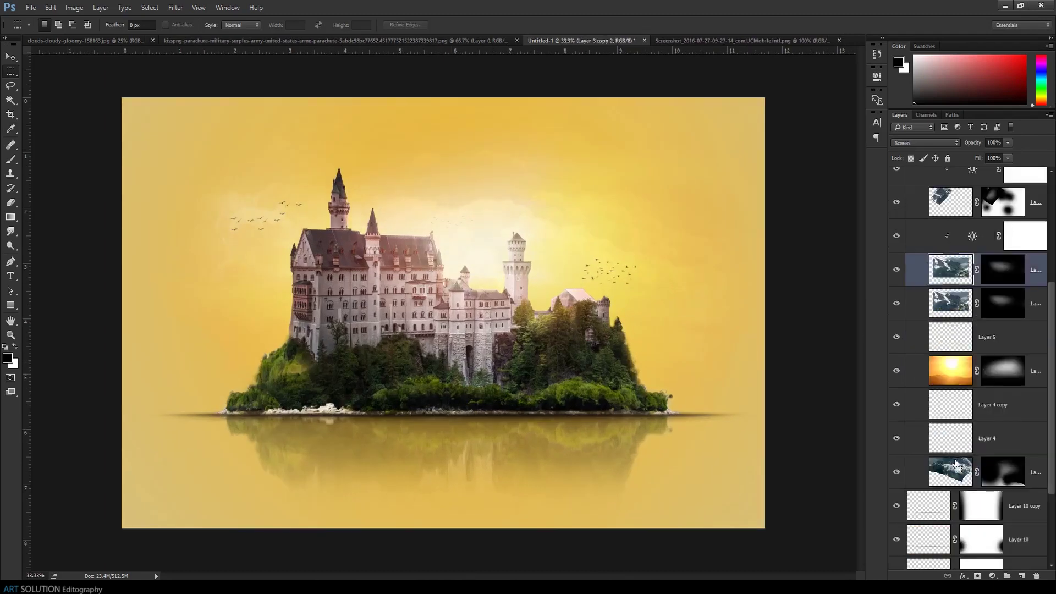
# Open the Quiet_Fields_1280_x_800_widescreen.jpg cloud photo
pyautogui.hotkey('ctrl', '-')
pyautogui.moveTo(950, 484); pyautogui.dragTo(966, 230)
pyautogui.hotkey('ctrl', 'z')
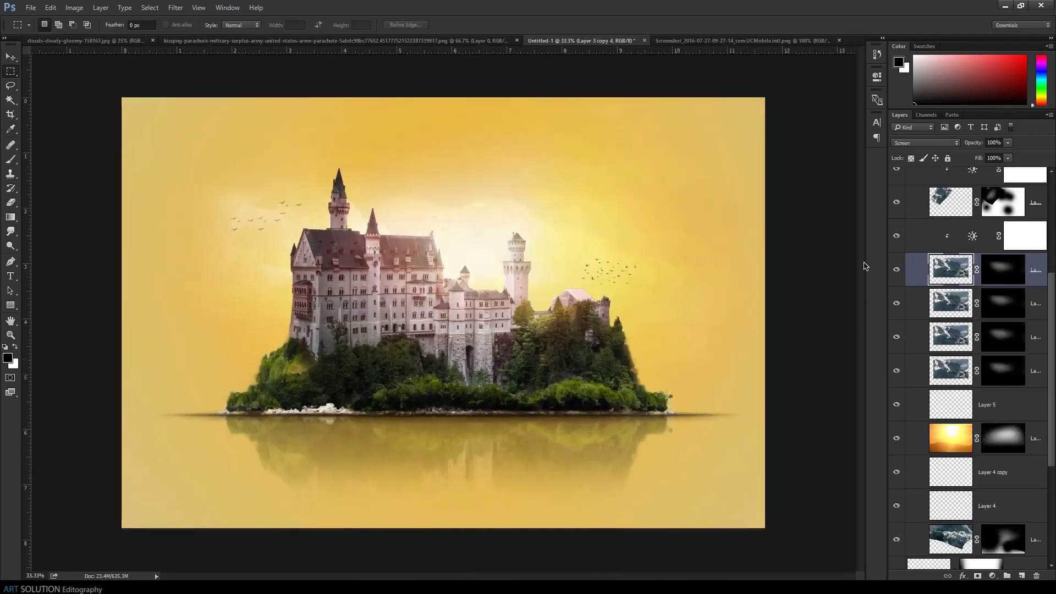
pyautogui.scroll(3, 953, 363)
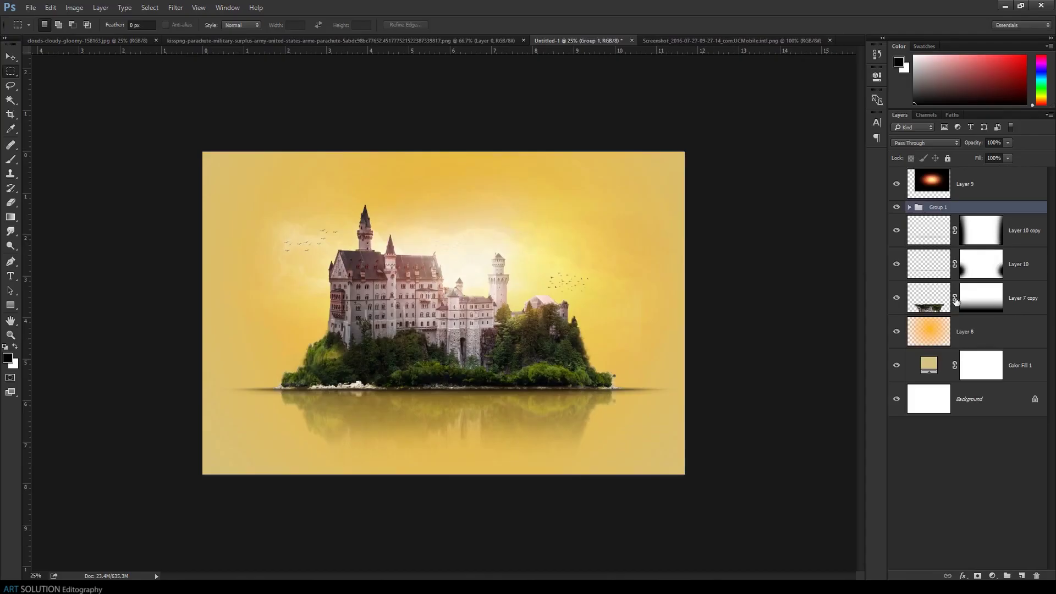
pyautogui.hotkey('ctrl', 'o')
pyautogui.doubleClick(425, 176)
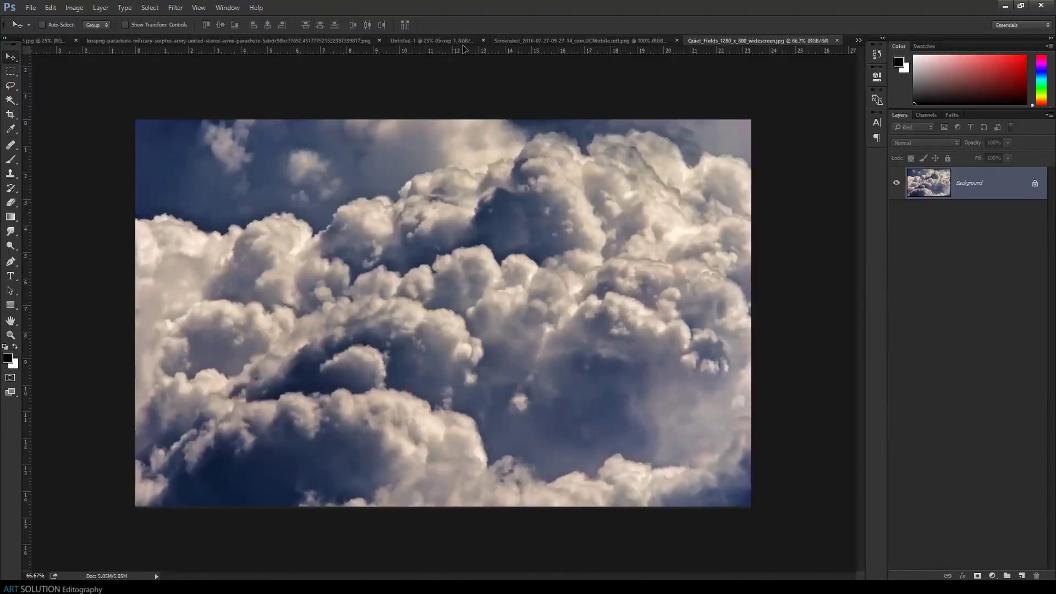
# Bring the cloud photo below Group 1 and enlarge it around the castle
pyautogui.moveTo(464, 49); pyautogui.dragTo(935, 211)
pyautogui.moveTo(960, 251); pyautogui.dragTo(961, 249)
pyautogui.hotkey('ctrl', 't')
pyautogui.moveTo(511, 229); pyautogui.dragTo(580, 180)
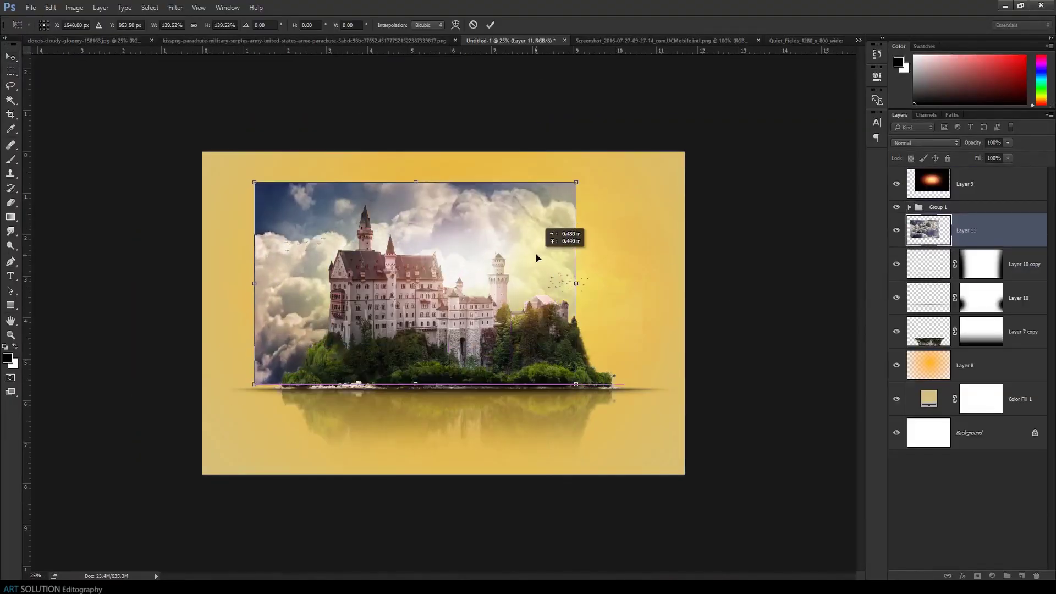
pyautogui.press('Return')
# Set the cloud layer to Overlay and paint its mask black to hide the hard edges
pyautogui.click(925, 142)
pyautogui.click(916, 238)
pyautogui.hotkey('shift', '+')
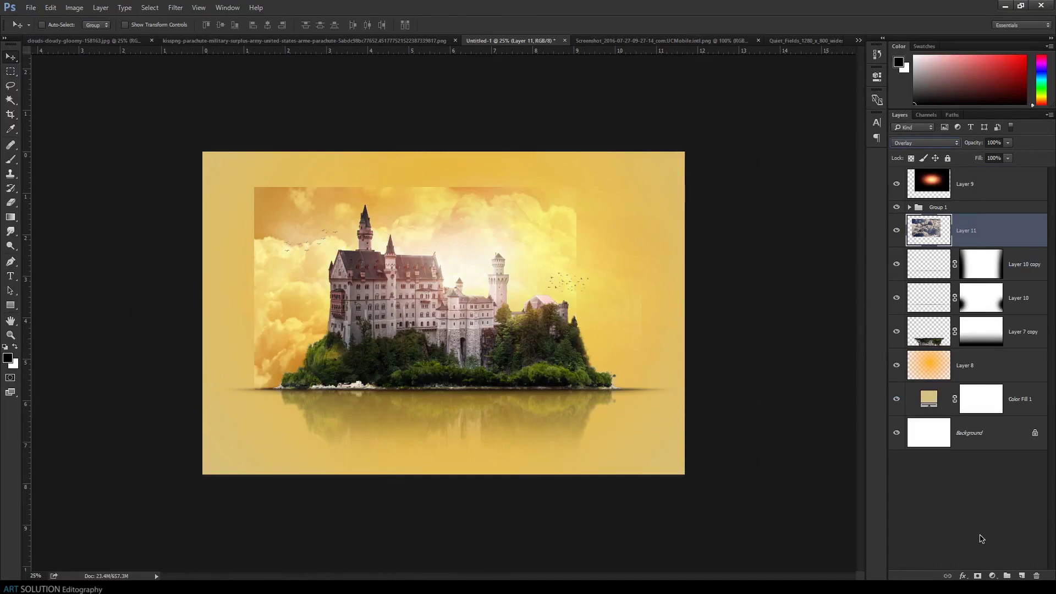
pyautogui.press(']')
pyautogui.moveTo(232, 366)
pyautogui.mouseDown()
pyautogui.moveTo(224, 207)
pyautogui.moveTo(669, 207)
pyautogui.mouseUp()
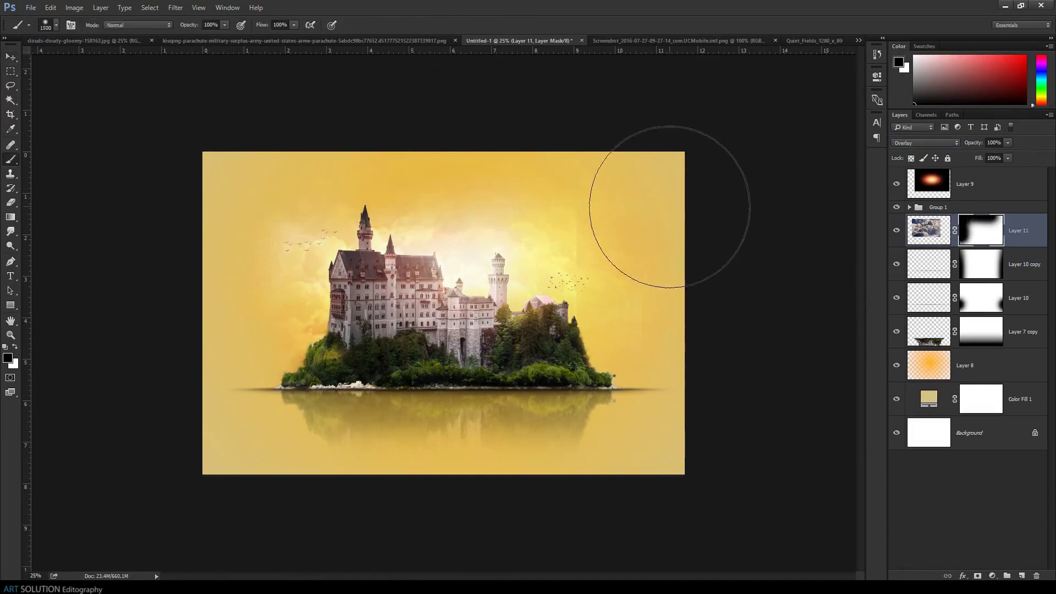
# Duplicate the masked cloud layer and shift the copy further right
pyautogui.hotkey('ctrl', 'j')
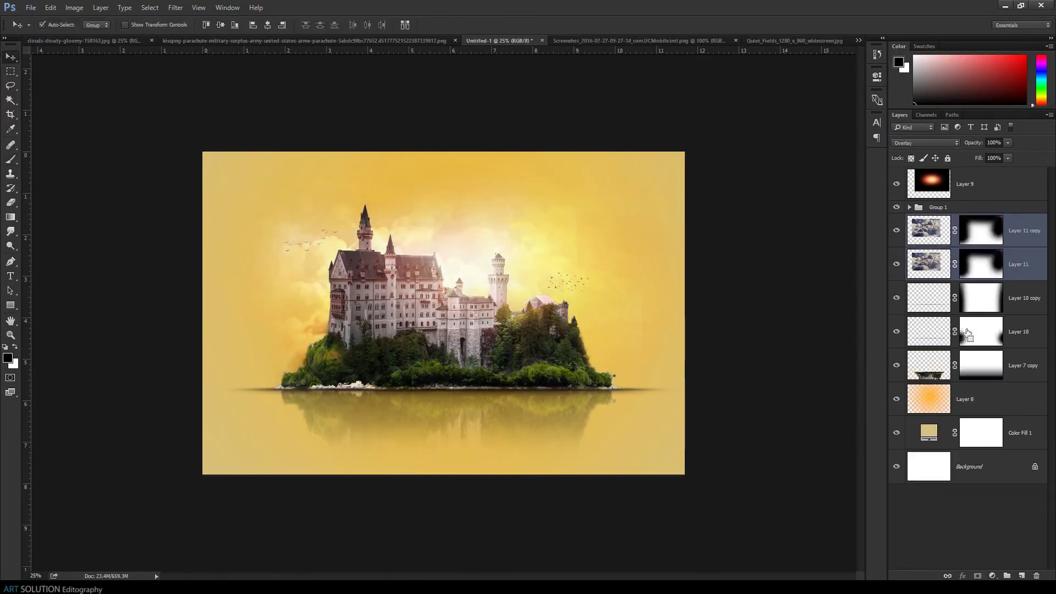
pyautogui.click(981, 230)
pyautogui.press('b')
pyautogui.press('v')
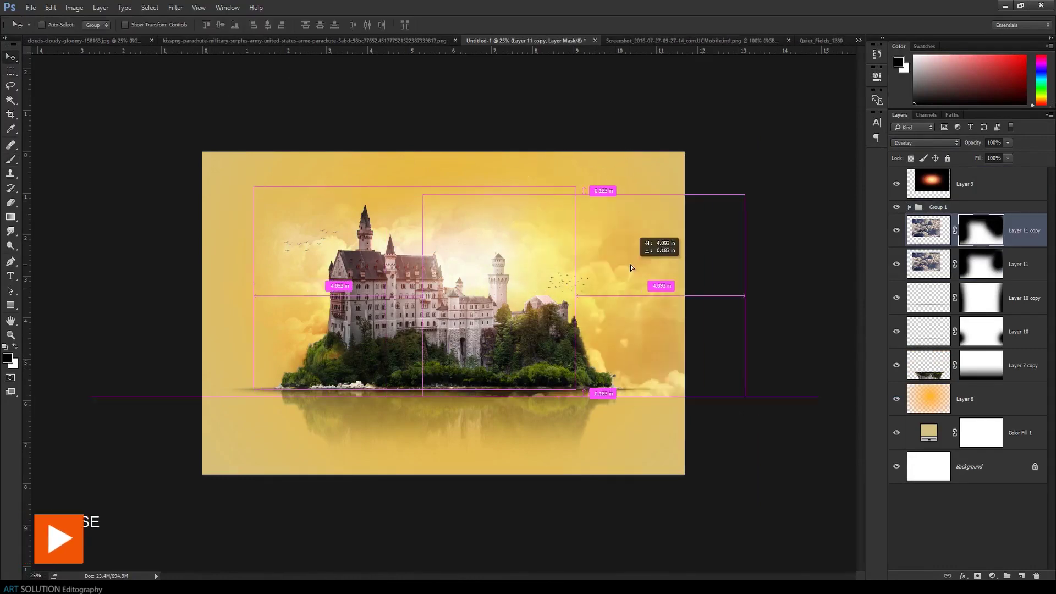
pyautogui.moveTo(605, 264); pyautogui.dragTo(632, 265)
pyautogui.rightClick(562, 320)
pyautogui.click(618, 402)
# Flip the copied clouds horizontally so clouds frame both sides of the castle
pyautogui.hotkey('ctrl', 't')
pyautogui.rightClick(613, 279)
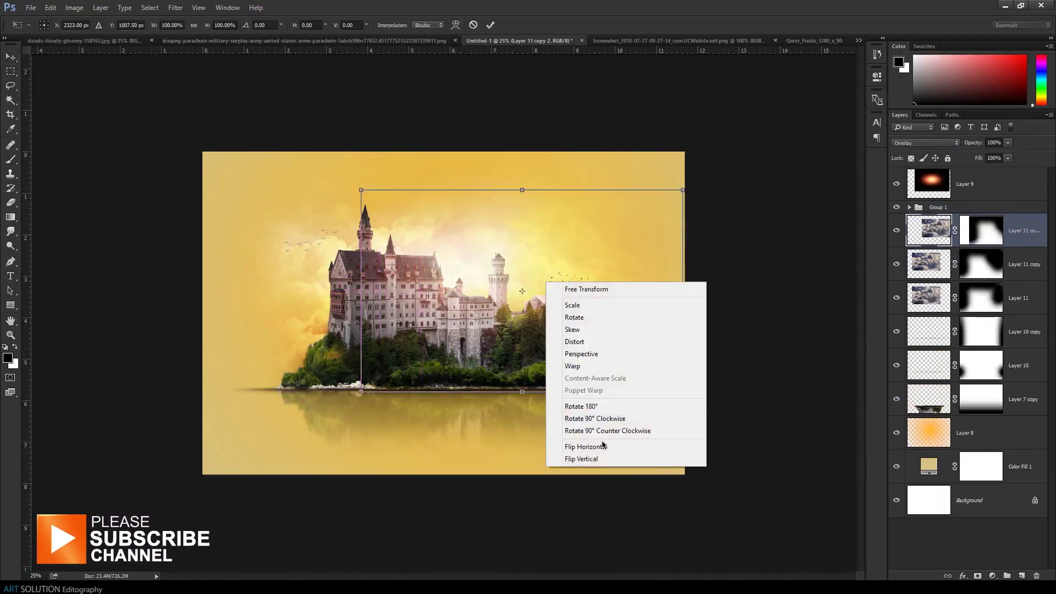
pyautogui.click(605, 443)
pyautogui.press('Return')
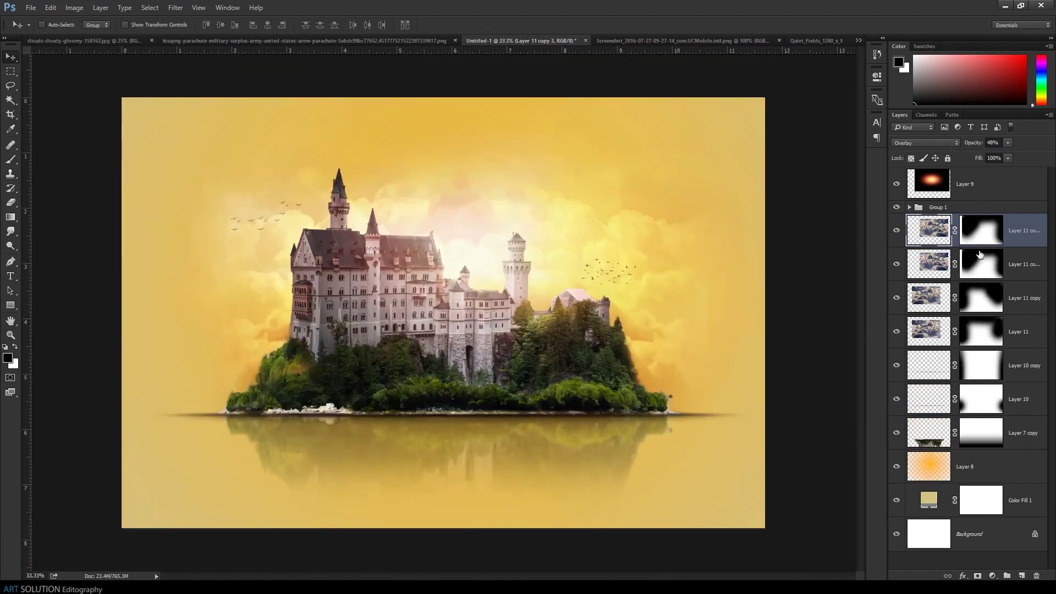
pyautogui.click(937, 206)
pyautogui.click(910, 207)
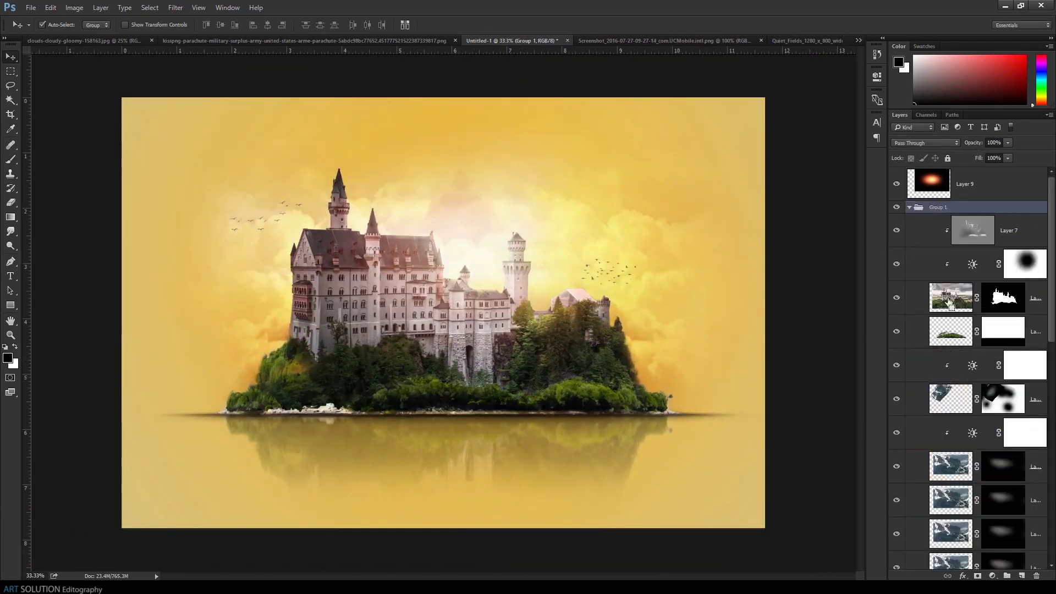
# Add new layers clipped to the island (Layer 12) and the castle (Layer 13)
pyautogui.click(951, 331)
pyautogui.press('b')
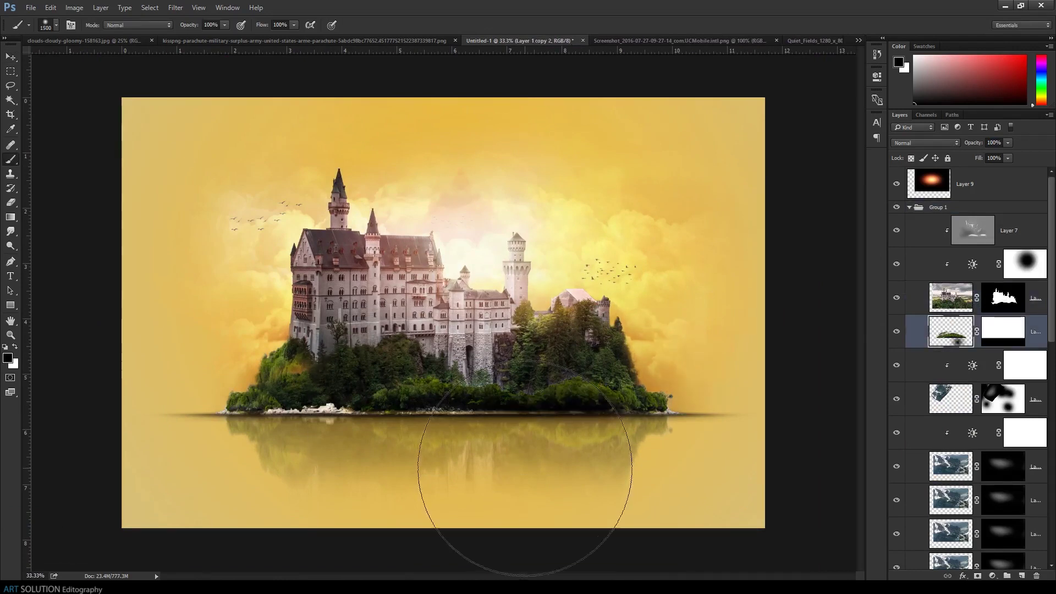
pyautogui.click(1022, 576)
pyautogui.hotkey('ctrl', 'alt', 'g')
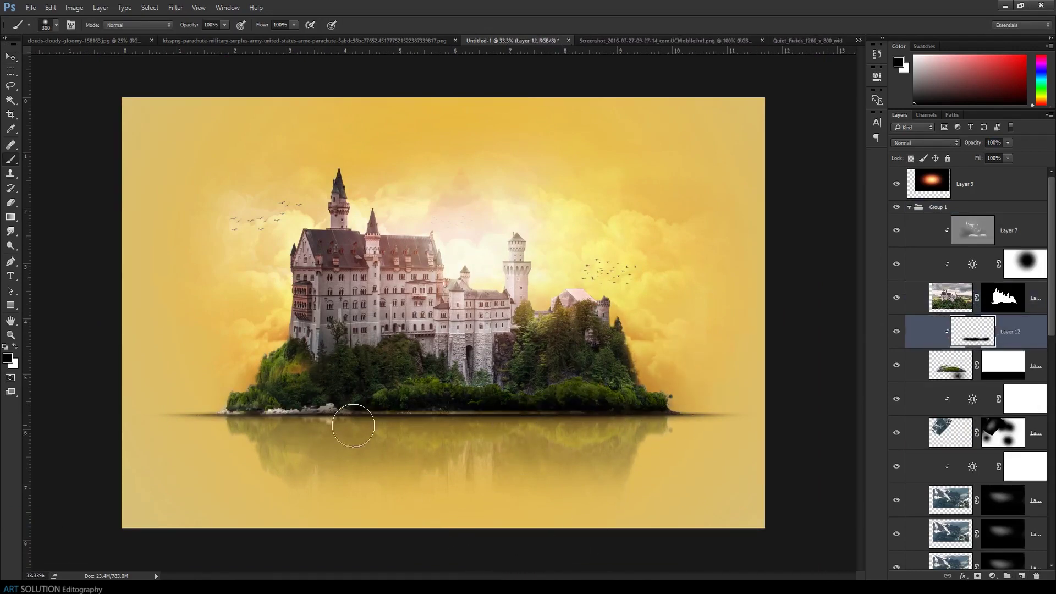
pyautogui.click(1010, 297)
pyautogui.hotkey('ctrl', 'shift', 'alt', 'n')
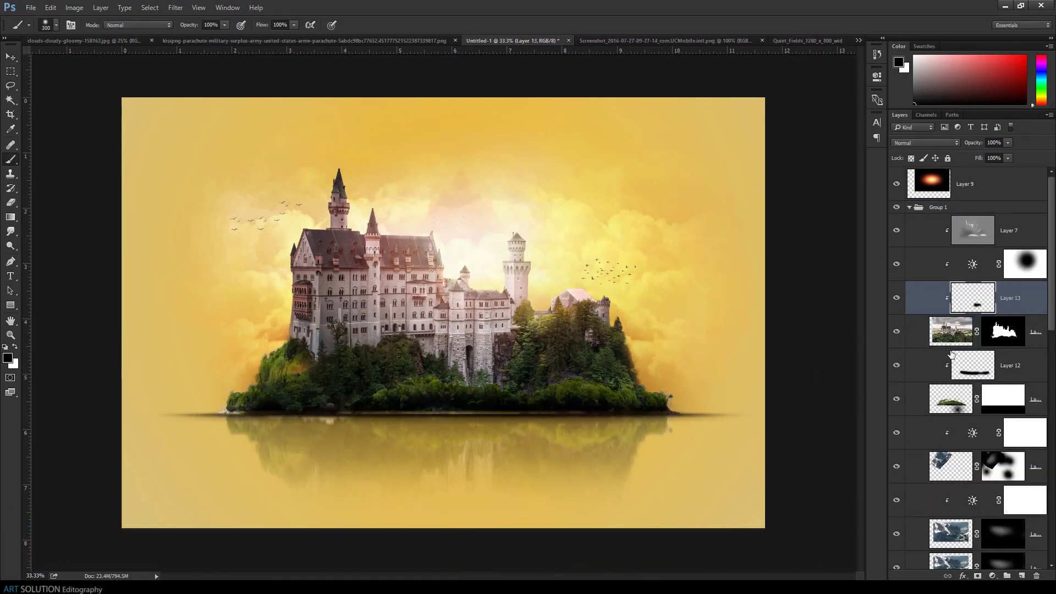
# Paint a black shadow on new Layer 14 under the island and trim it with the Marquee
pyautogui.click(951, 398)
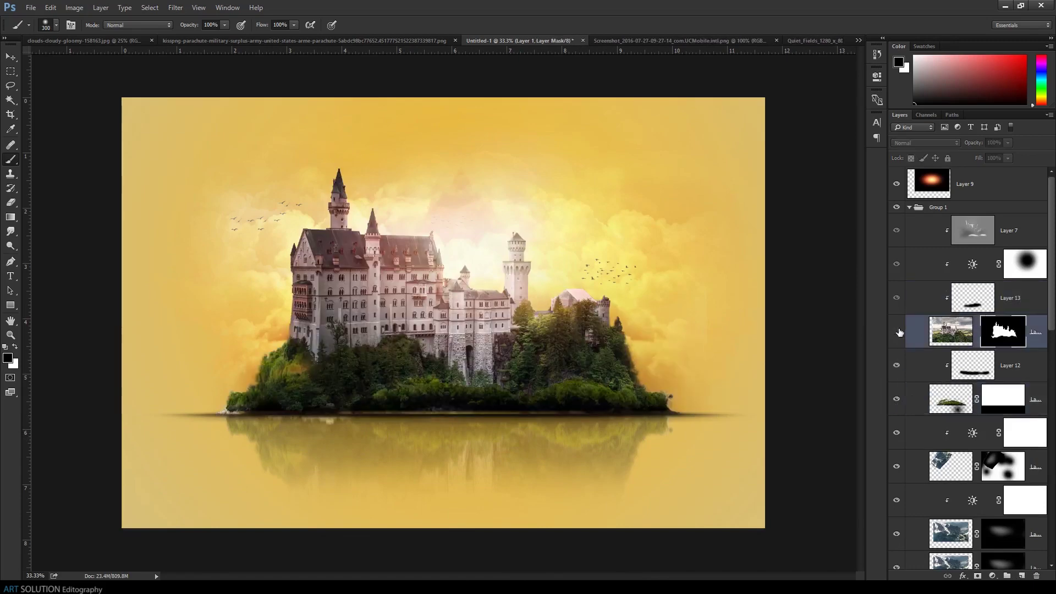
pyautogui.scroll(-2, 935, 332)
pyautogui.click(950, 332)
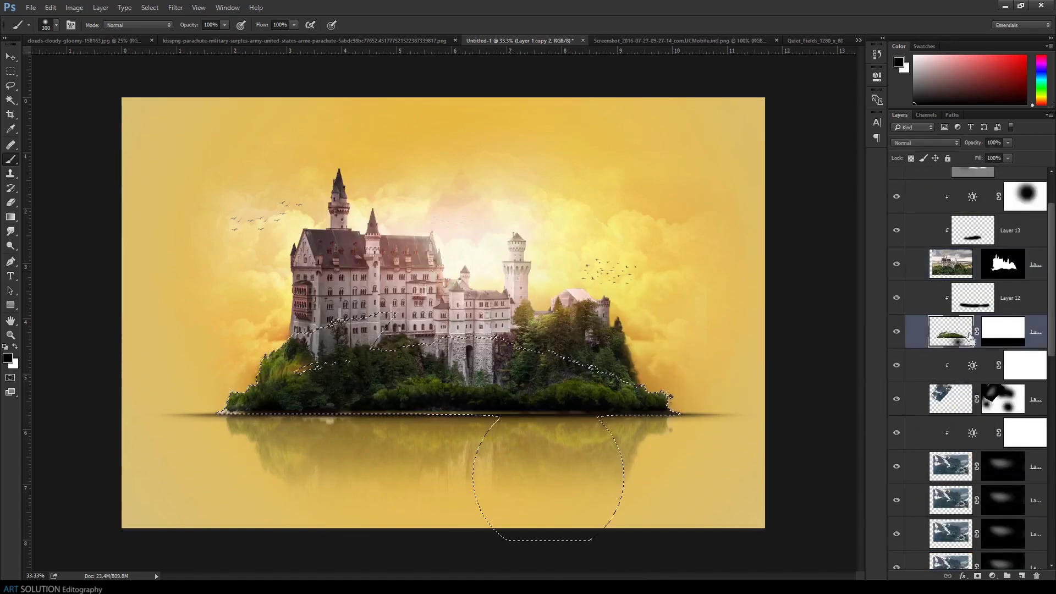
pyautogui.scroll(3, 969, 337)
pyautogui.hotkey('ctrl', 'd')
pyautogui.hotkey('ctrl', 'shift', 'alt', 'n')
pyautogui.moveTo(693, 418)
pyautogui.mouseDown()
pyautogui.moveTo(323, 427)
pyautogui.moveTo(259, 410)
pyautogui.moveTo(750, 443)
pyautogui.mouseUp()
pyautogui.press('m')
pyautogui.moveTo(157, 419); pyautogui.dragTo(764, 456)
pyautogui.press('Delete')
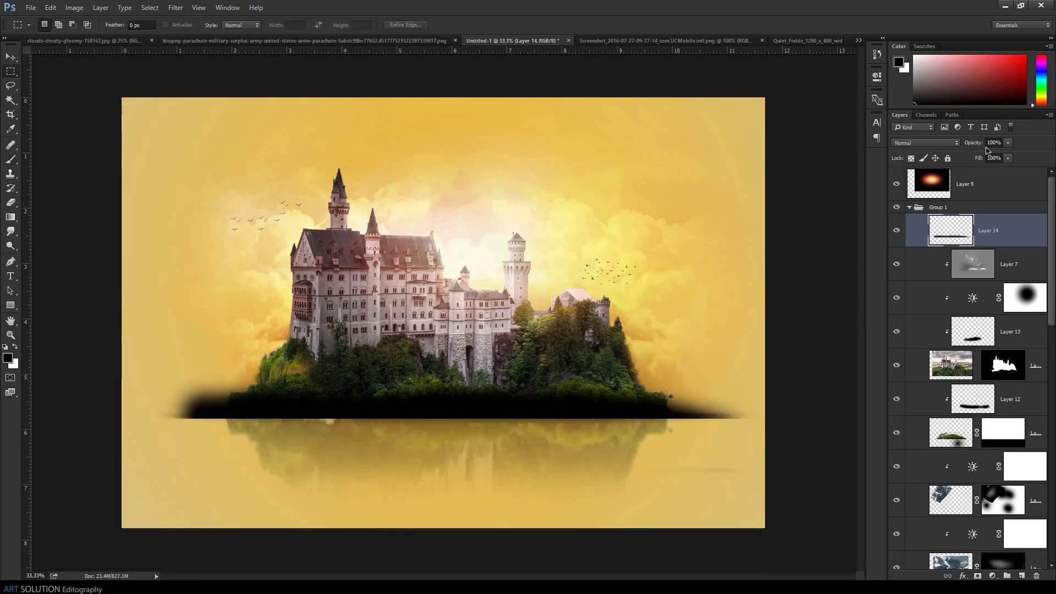
# Set the shadow line to 51% opacity, nudge it up, and enrich the castle's hue/saturation
pyautogui.click(992, 142)
pyautogui.write('51')
pyautogui.press('Return')
pyautogui.moveTo(553, 410); pyautogui.dragTo(553, 395)
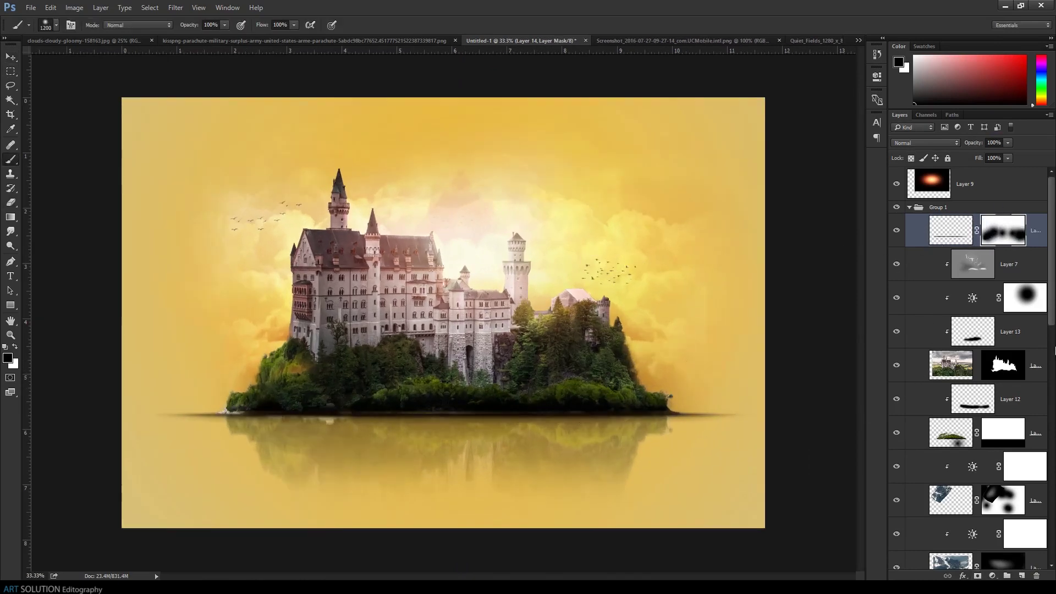
pyautogui.click(951, 364)
pyautogui.hotkey('ctrl', 'u')
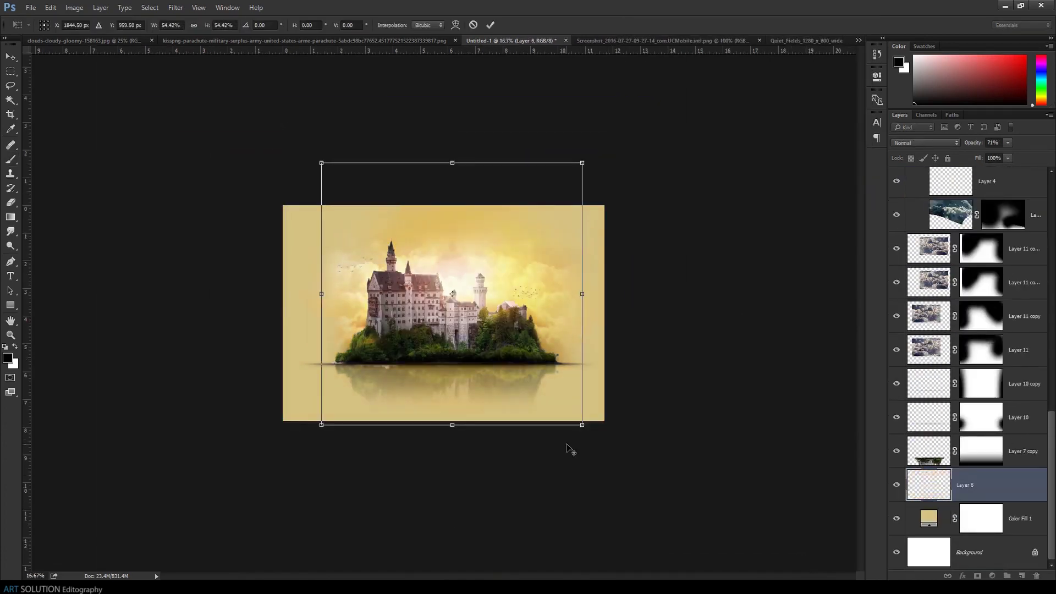
# Lighten the Color Fill 1 background colour
pyautogui.doubleClick(929, 517)
pyautogui.click(789, 165)
pyautogui.moveTo(790, 164); pyautogui.dragTo(769, 122)
pyautogui.click(975, 107)
# Stamp visible layers into Layer 15 and add a soft-feathered Camera Raw vignette
pyautogui.scroll(10, 987, 214)
pyautogui.click(984, 185)
pyautogui.hotkey('ctrl', 'shift', 'alt', 'e')
pyautogui.hotkey('ctrl', 'shift', 'a')
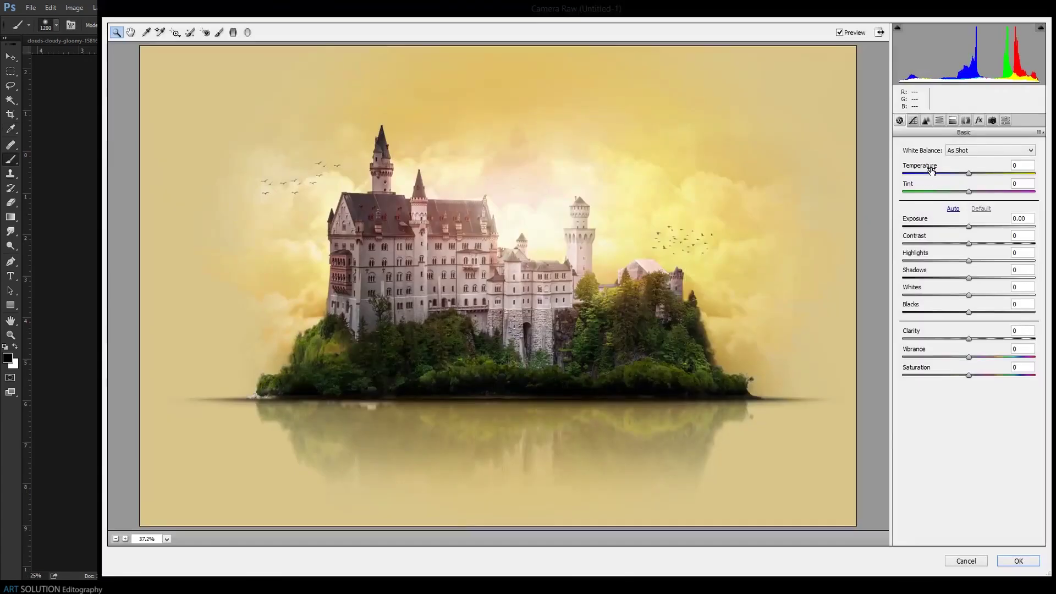
pyautogui.click(979, 119)
pyautogui.moveTo(968, 263); pyautogui.dragTo(934, 262)
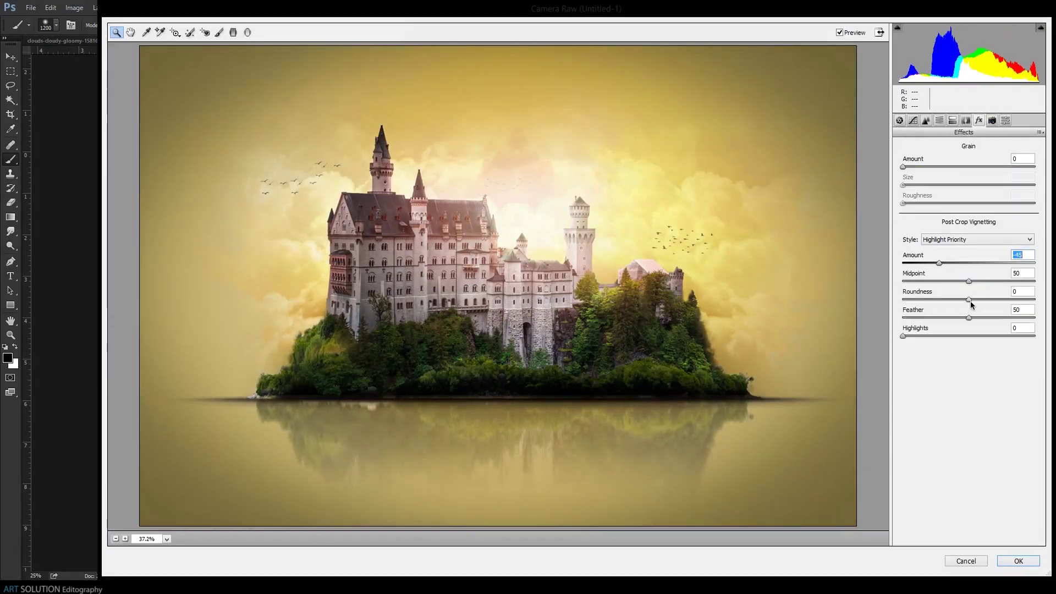
pyautogui.moveTo(968, 317); pyautogui.dragTo(1035, 318)
# Add graduated filters warming the sky and adding contrast, lifted shadows, lower clarity to the reflection
pyautogui.press('g')
pyautogui.moveTo(559, 98); pyautogui.dragTo(529, 290)
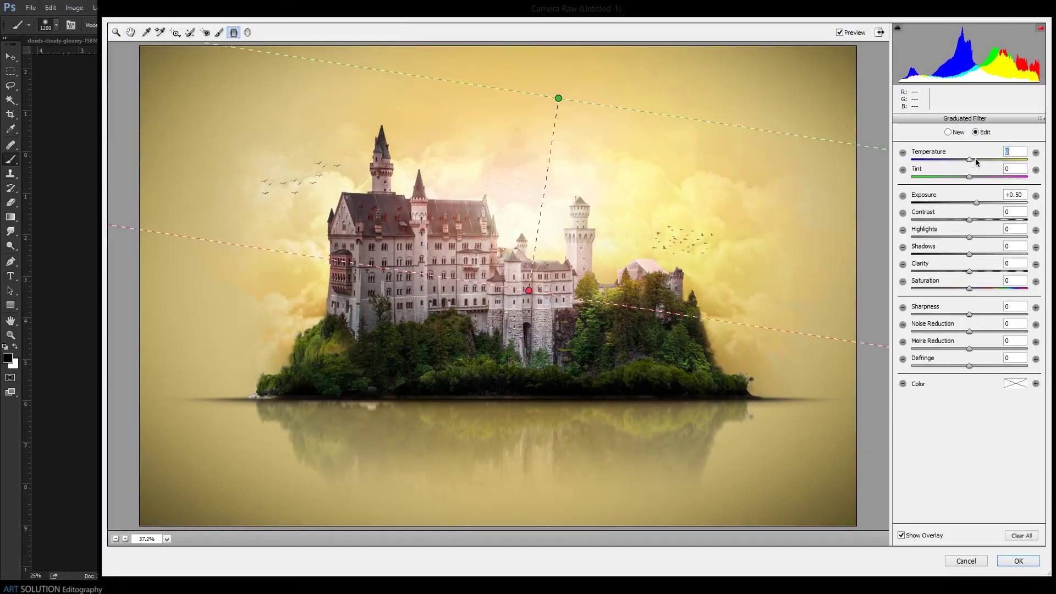
pyautogui.moveTo(969, 159)
pyautogui.mouseDown()
pyautogui.moveTo(943, 158)
pyautogui.moveTo(1002, 159)
pyautogui.mouseUp()
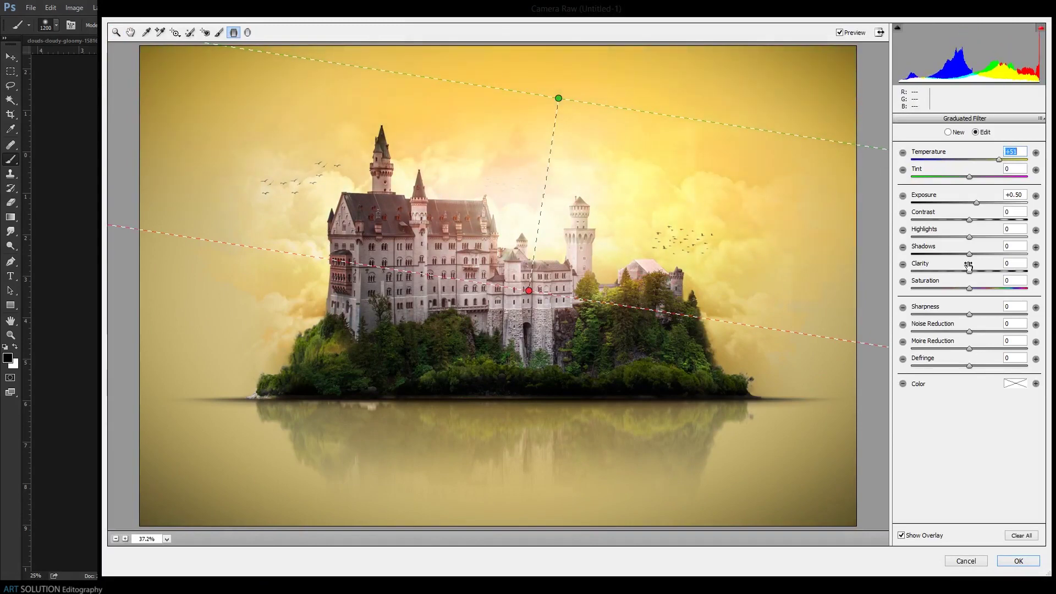
pyautogui.moveTo(529, 524); pyautogui.dragTo(533, 431)
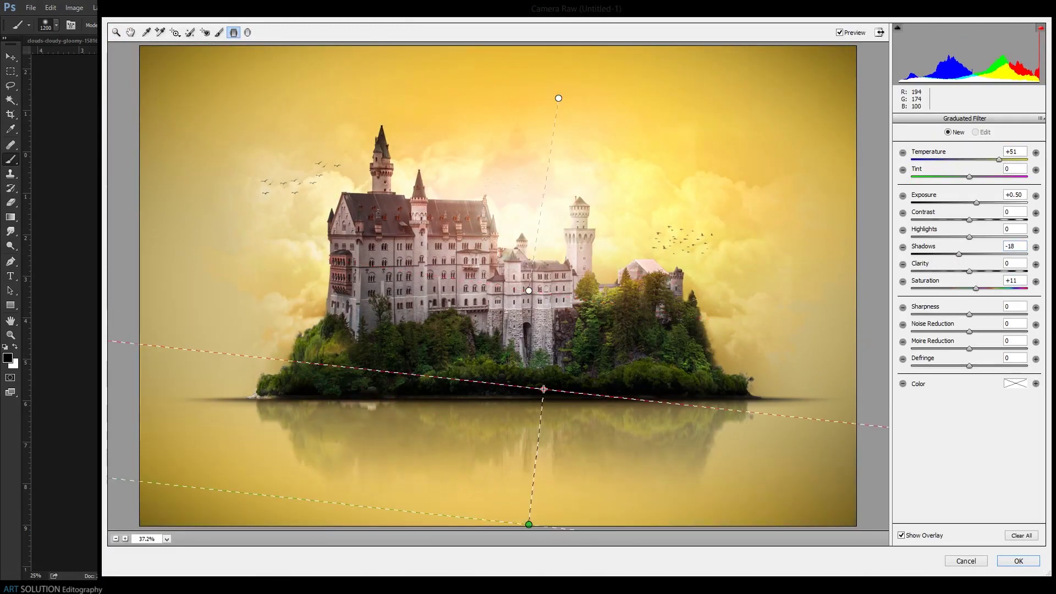
pyautogui.moveTo(969, 219); pyautogui.dragTo(1027, 219)
pyautogui.moveTo(958, 253)
pyautogui.mouseDown()
pyautogui.moveTo(1022, 253)
pyautogui.moveTo(912, 271)
pyautogui.mouseUp()
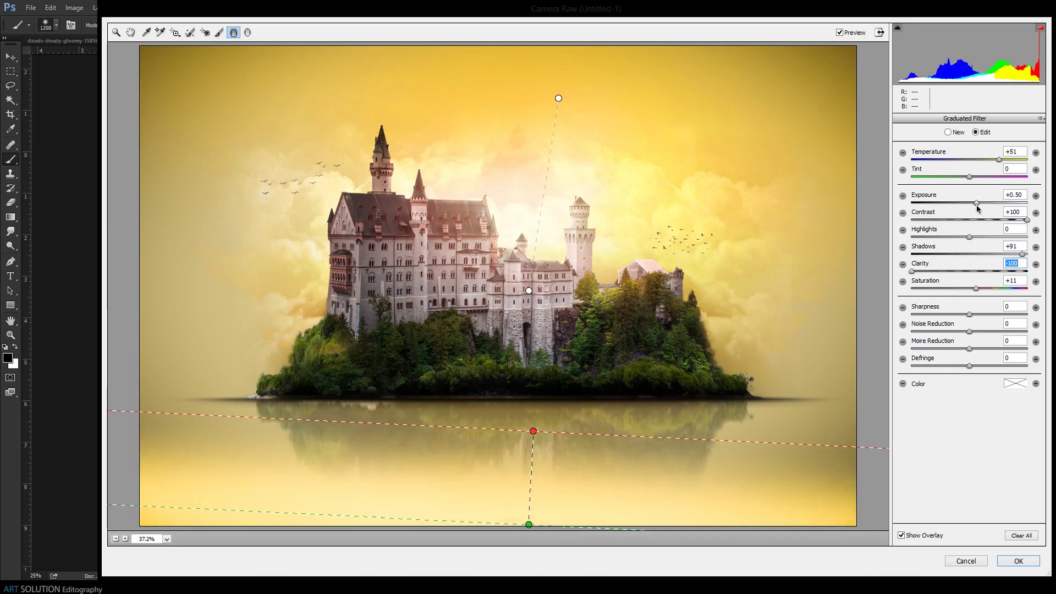
pyautogui.moveTo(976, 202); pyautogui.dragTo(960, 203)
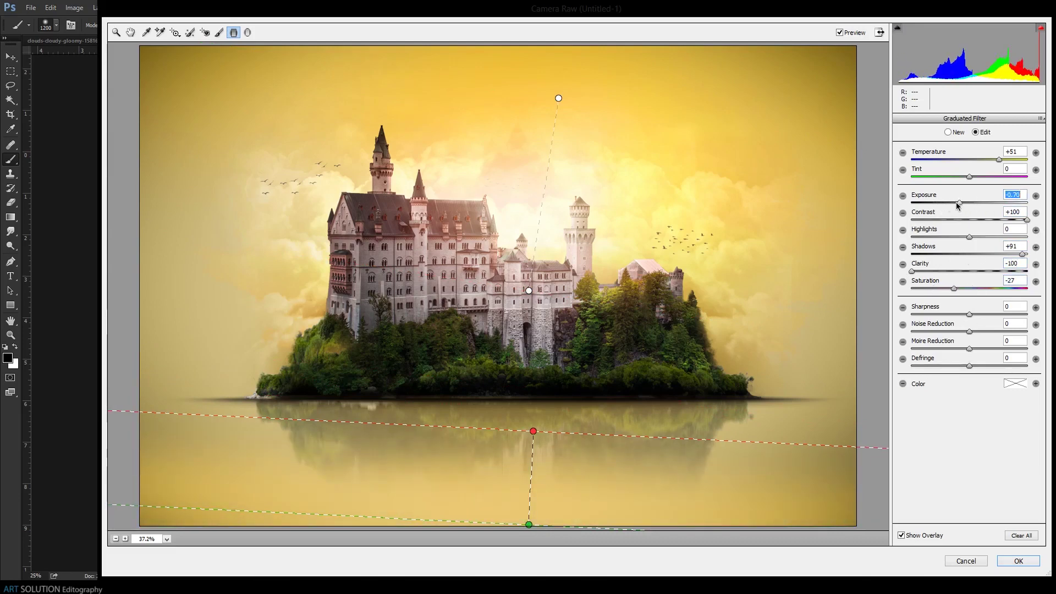
# Darken the tone curve darks to -21 and shift the yellows' hue in HSL
pyautogui.press('z')
pyautogui.click(913, 120)
pyautogui.moveTo(969, 354); pyautogui.dragTo(955, 354)
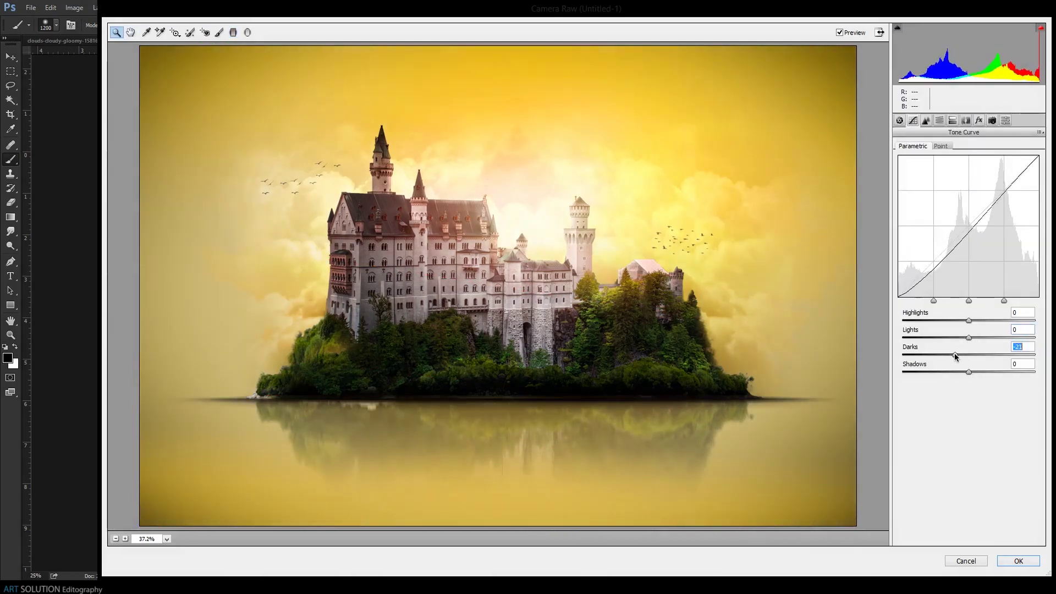
pyautogui.click(926, 120)
pyautogui.moveTo(969, 236)
pyautogui.mouseDown()
pyautogui.moveTo(940, 235)
pyautogui.moveTo(967, 235)
pyautogui.mouseUp()
pyautogui.hotkey('ctrl', 'alt', '5')
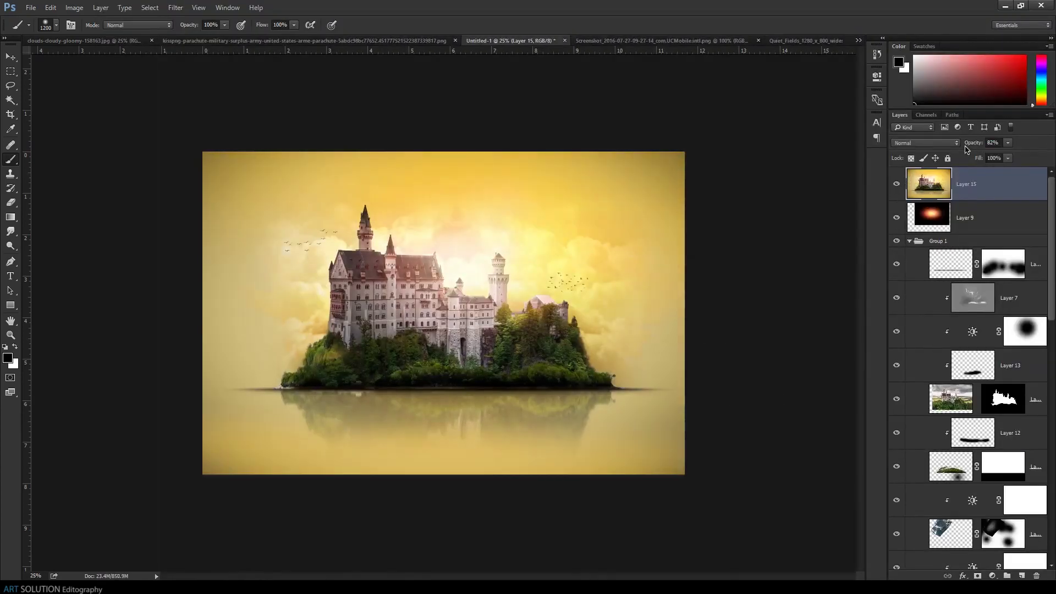
# Stamp visible layers into Layer 16 and add a Curves layer adjusting the R, G and B channels
pyautogui.hotkey('ctrl', 'shift', 'alt', 'e')
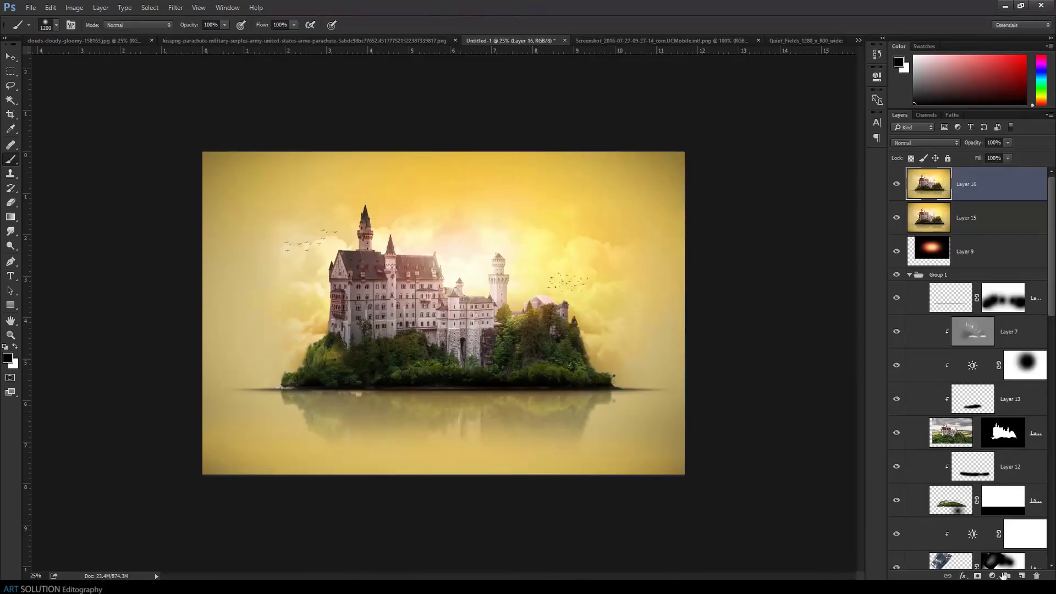
pyautogui.click(992, 576)
pyautogui.click(968, 411)
pyautogui.click(776, 116)
pyautogui.click(755, 132)
pyautogui.moveTo(847, 127); pyautogui.dragTo(846, 130)
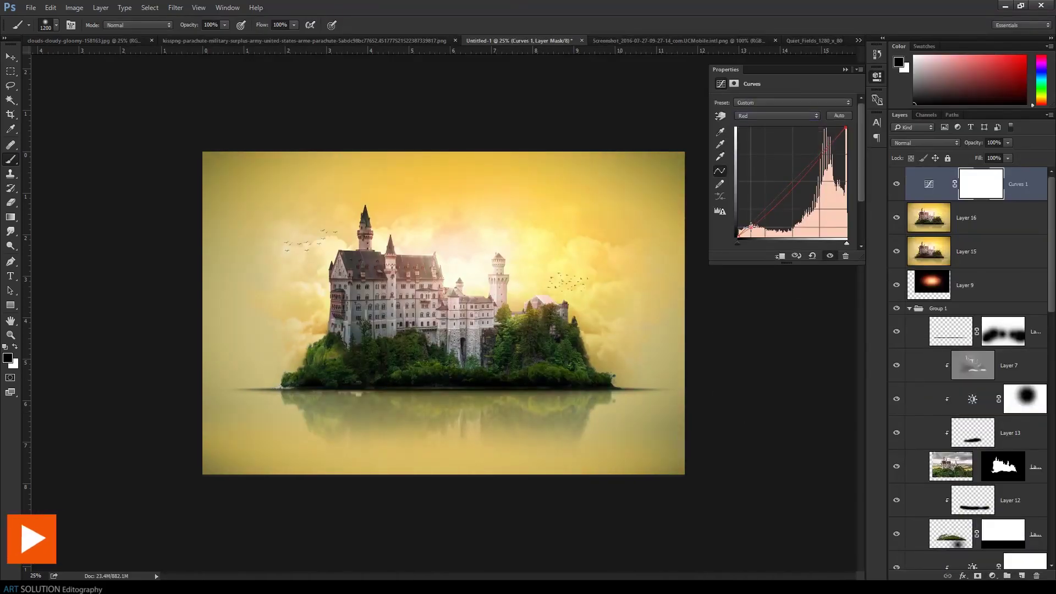
pyautogui.click(793, 116)
pyautogui.click(759, 141)
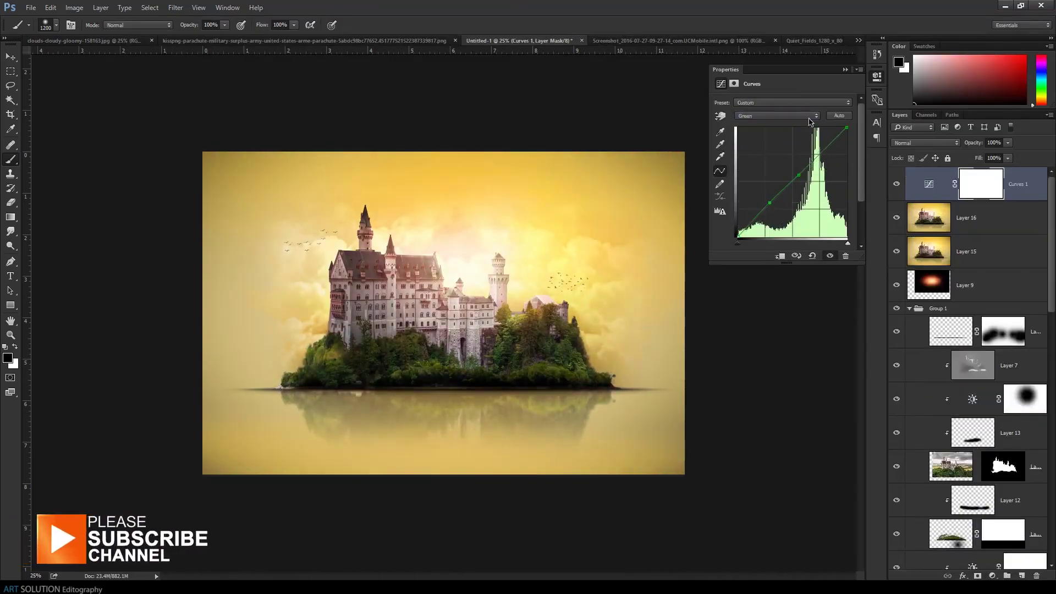
pyautogui.click(776, 116)
pyautogui.click(759, 153)
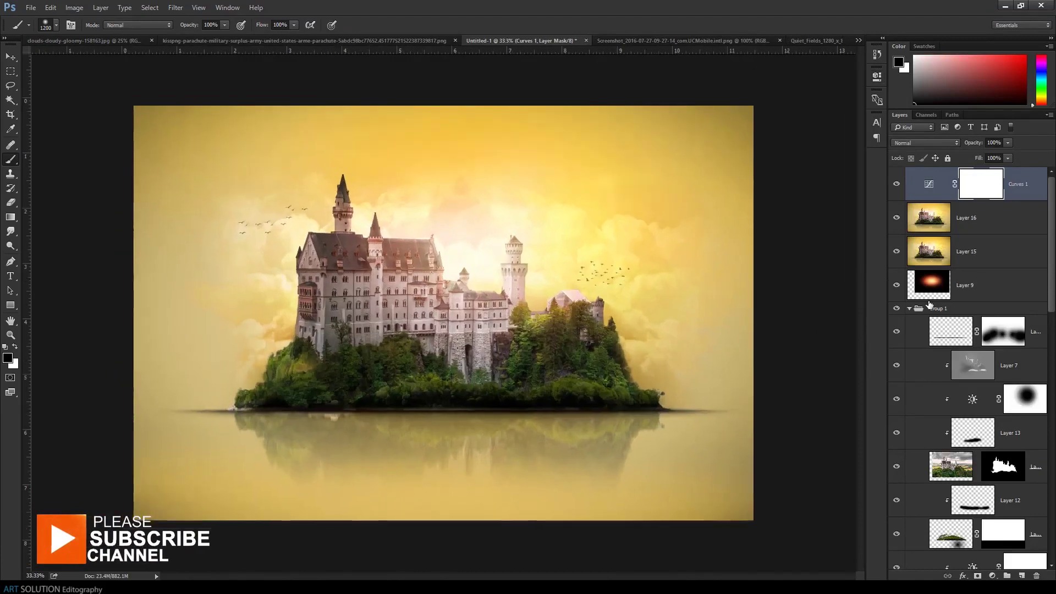
# Add a Violet, Orange Gradient Map in Soft Light at 18% opacity
pyautogui.click(992, 576)
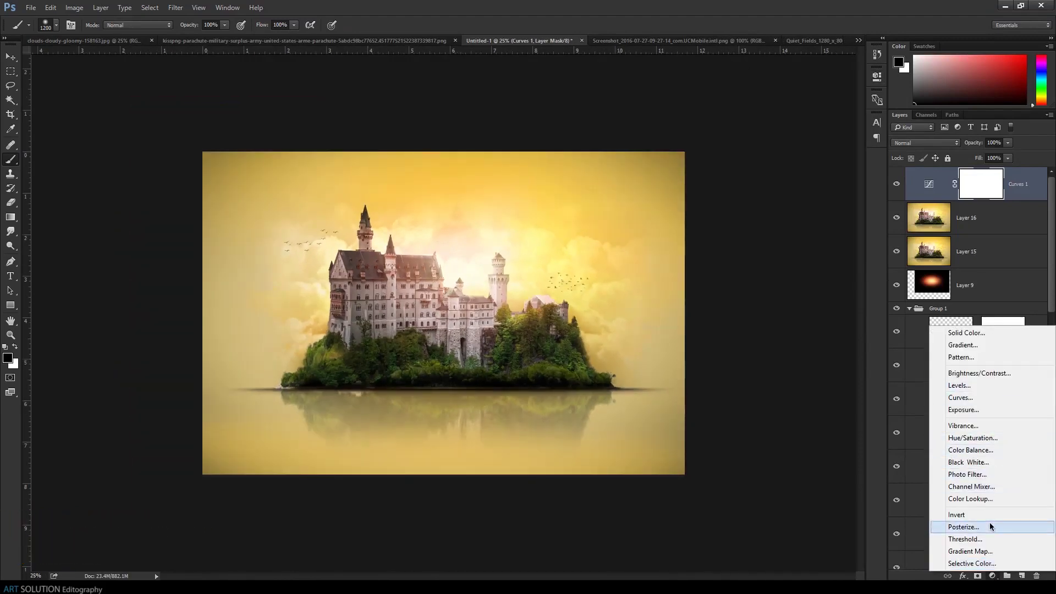
pyautogui.click(970, 551)
pyautogui.click(779, 105)
pyautogui.click(675, 182)
pyautogui.click(799, 170)
pyautogui.click(925, 142)
pyautogui.click(924, 264)
pyautogui.write('18b')
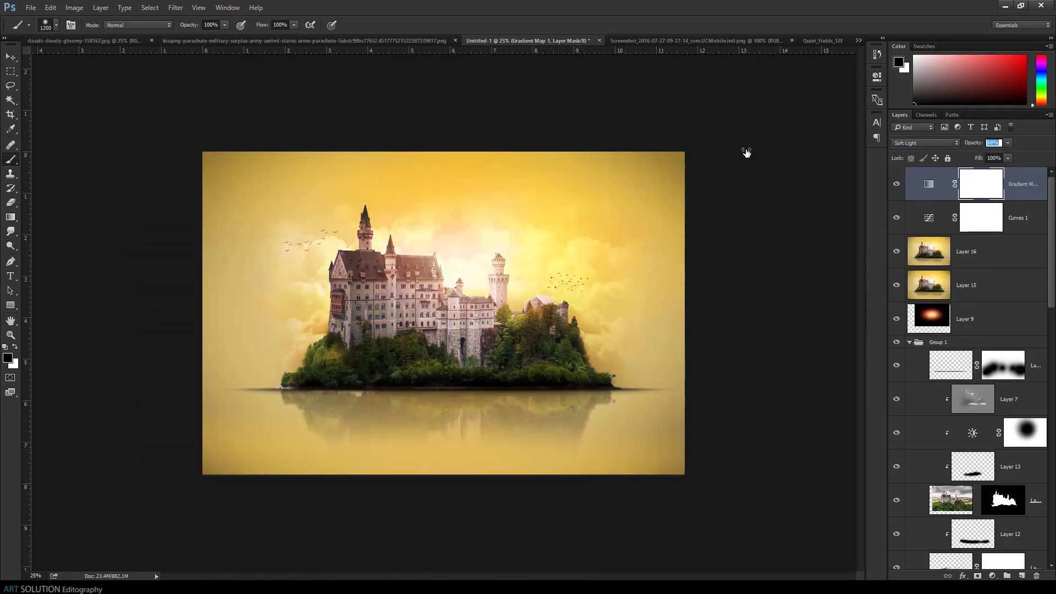
# Add a Violet Photo Filter adjustment set to Lighten blending
pyautogui.click(993, 576)
pyautogui.click(971, 474)
pyautogui.click(751, 118)
pyautogui.press('Return')
pyautogui.click(770, 103)
pyautogui.click(764, 124)
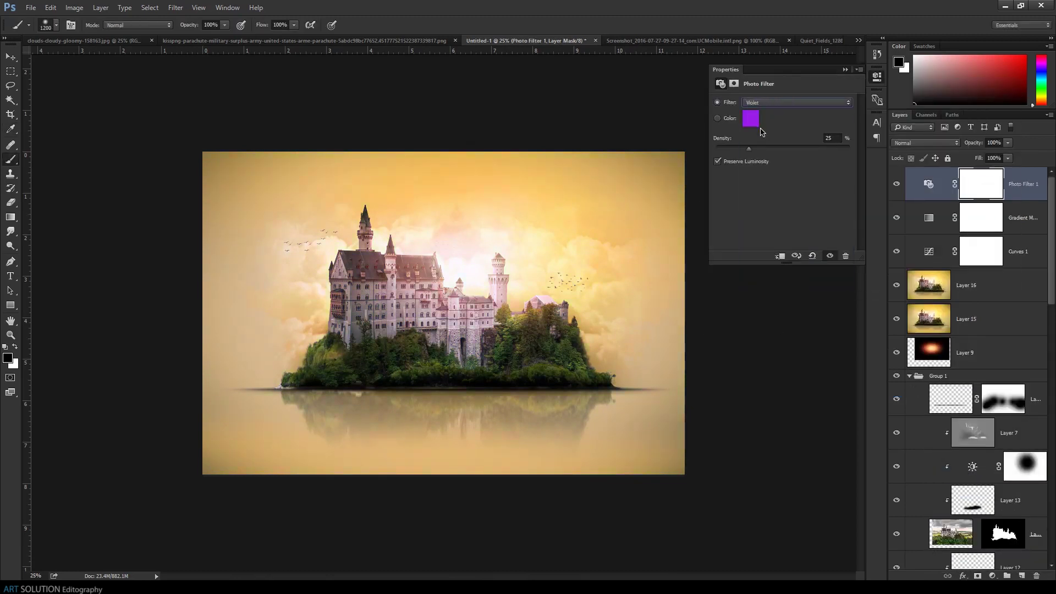
pyautogui.click(926, 142)
pyautogui.click(913, 204)
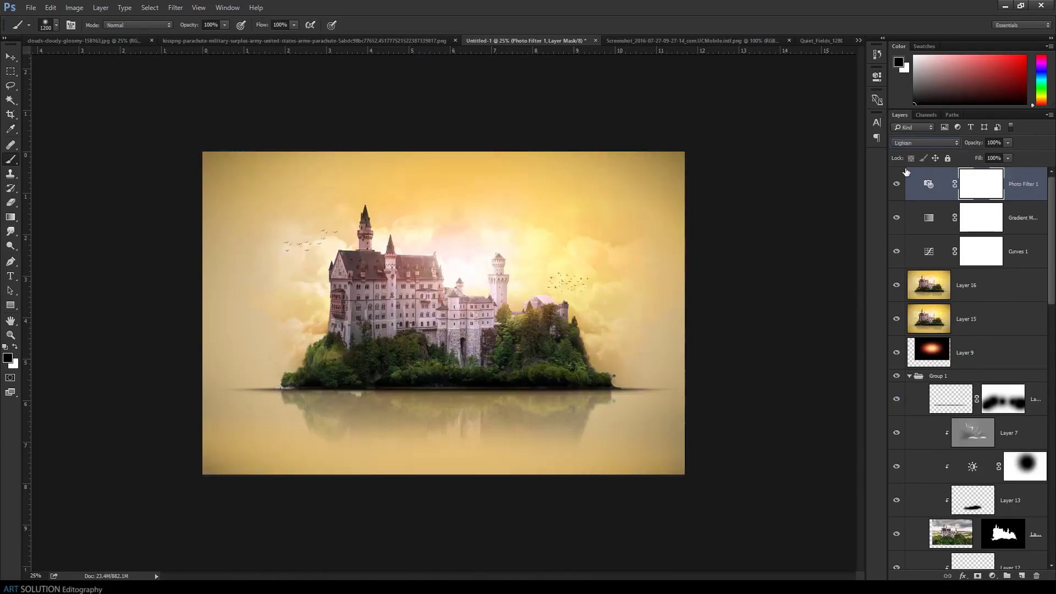